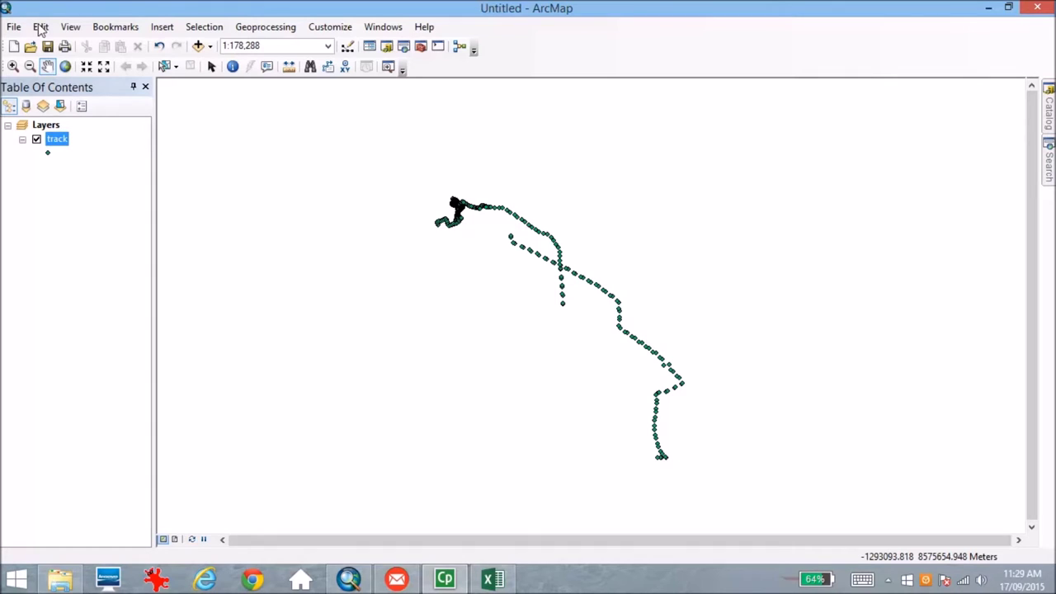
Open the attribute table of the track point layer, review its records, and close it.
right_click(61, 145)
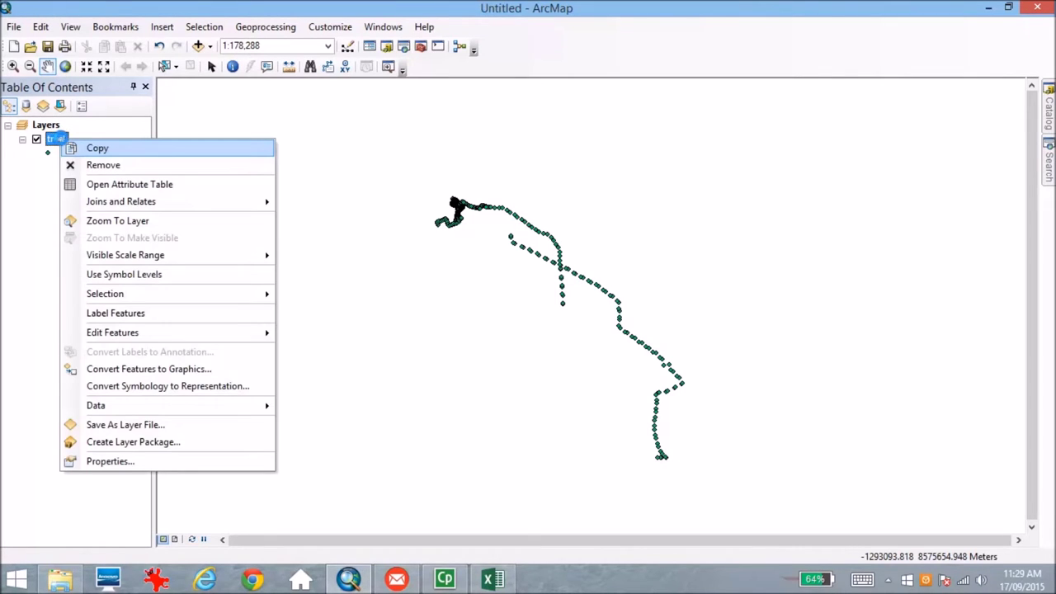
left_click(85, 184)
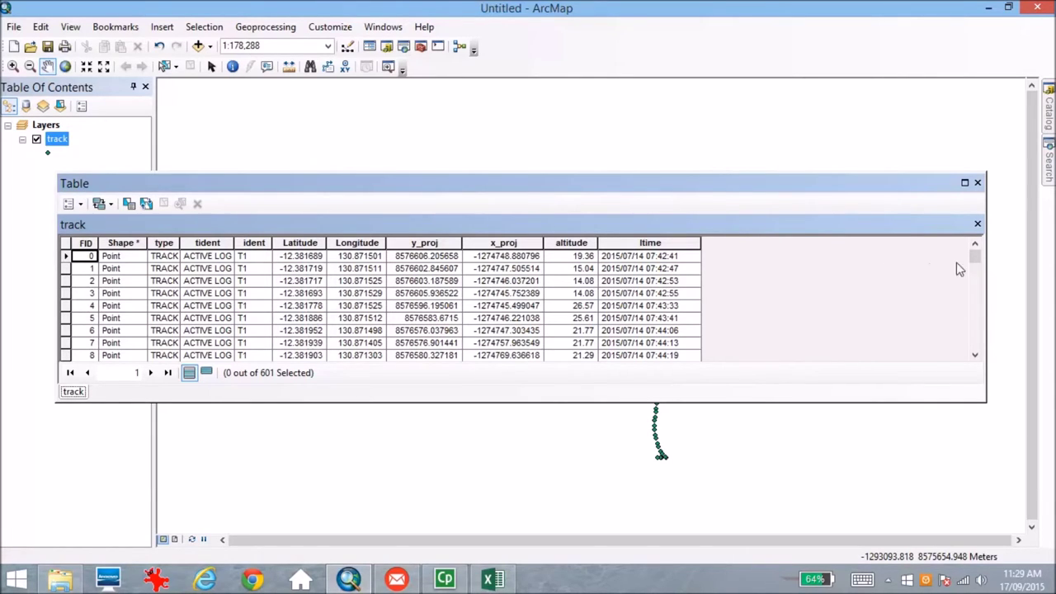
mouse_move(980, 263)
left_mouse_down()
mouse_move(976, 346)
mouse_move(971, 258)
left_mouse_up()
left_click(977, 184)
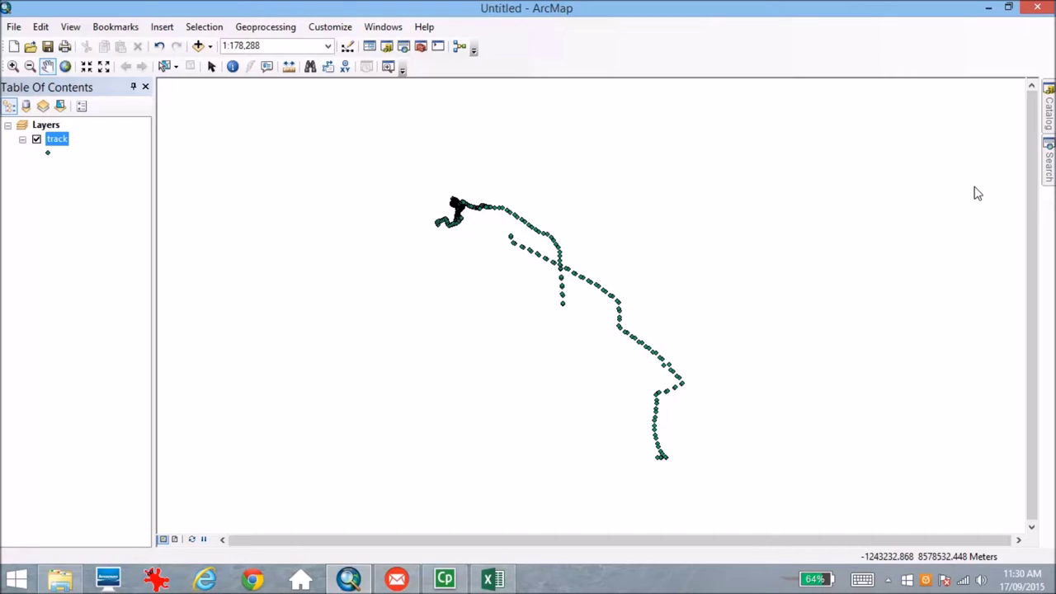
Convert the track points to a line with the Points To Line tool, outputting C:\a\track_line.shp.
left_click(1048, 173)
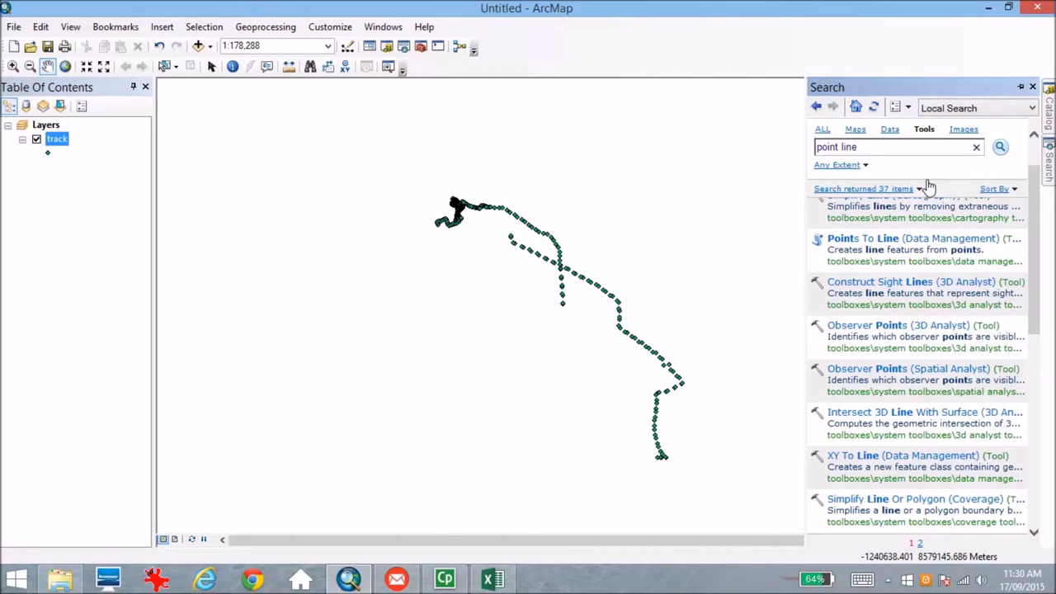
left_click(862, 240)
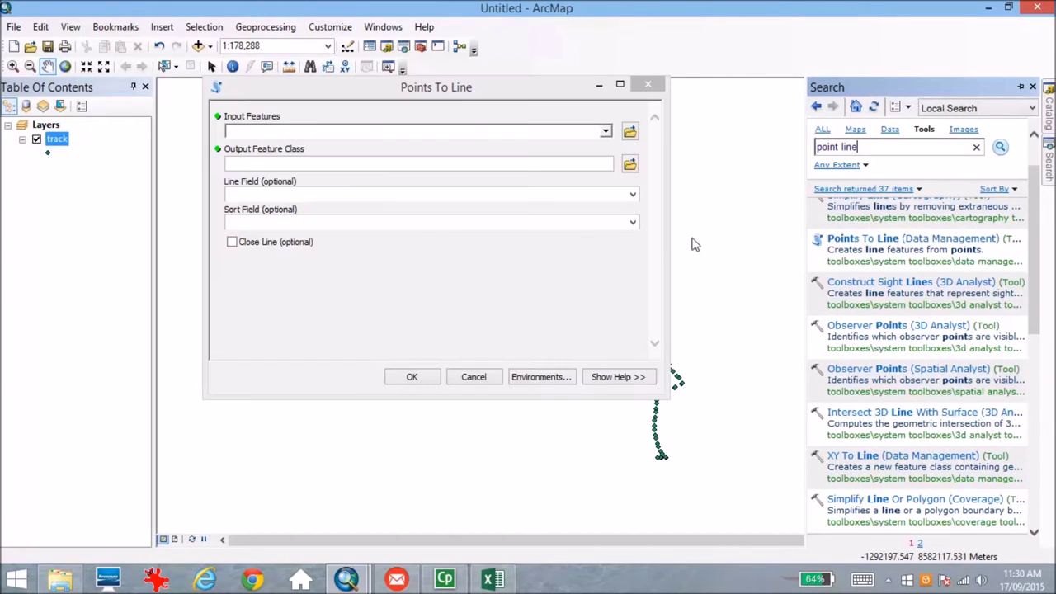
left_click_drag(58, 139, 249, 136)
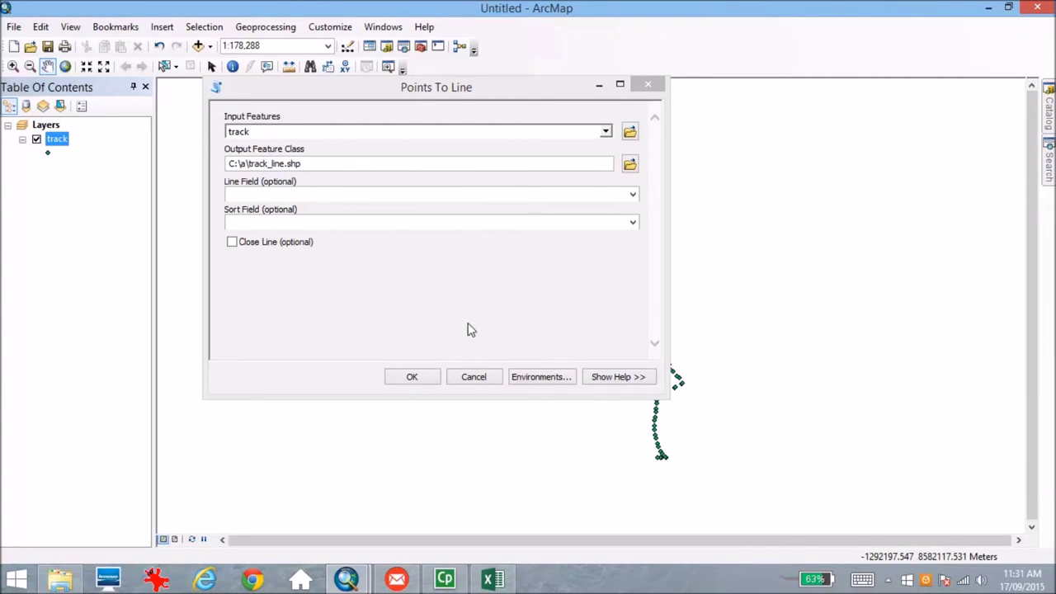
left_click(412, 377)
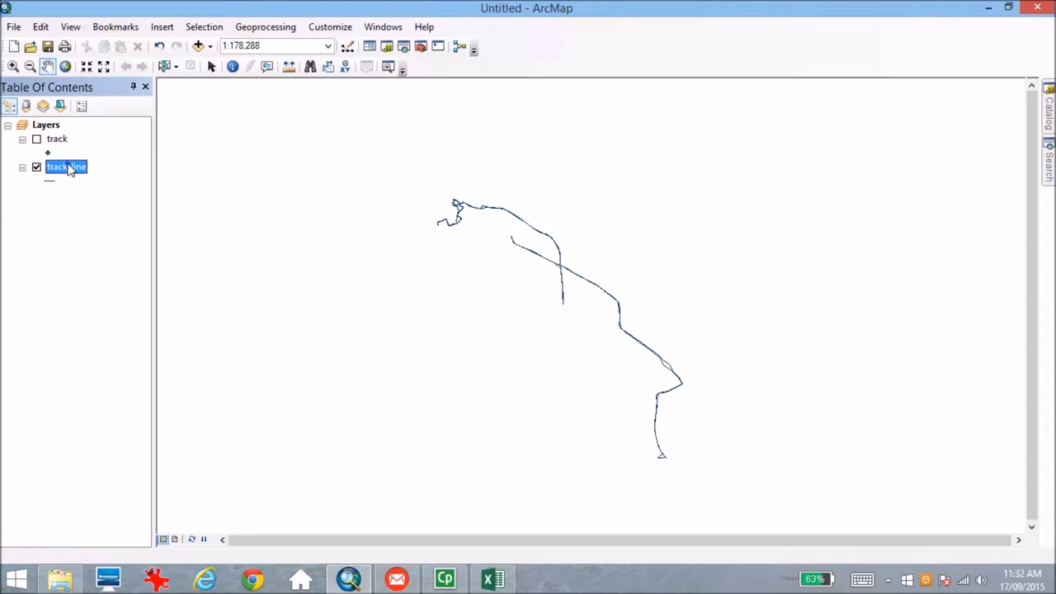
Inspect the attribute table of the track_line layer and close it.
right_click(59, 167)
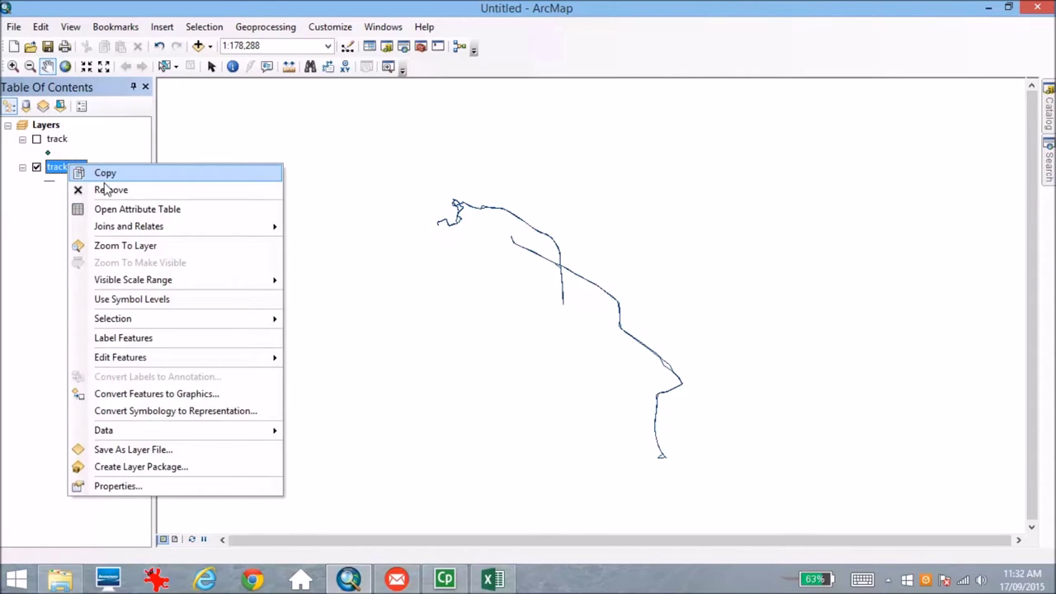
left_click(111, 210)
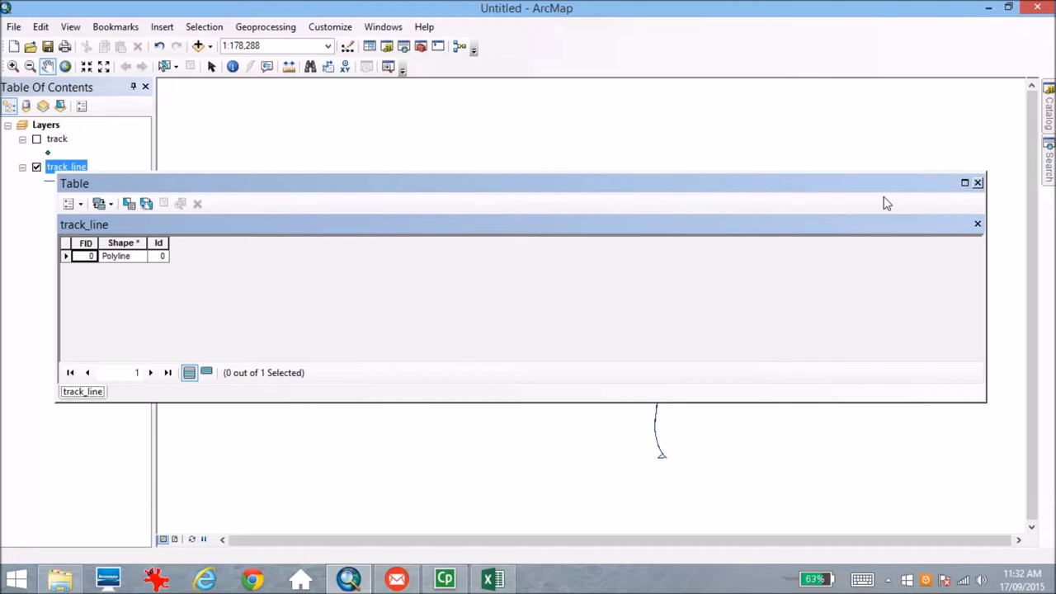
left_click(977, 183)
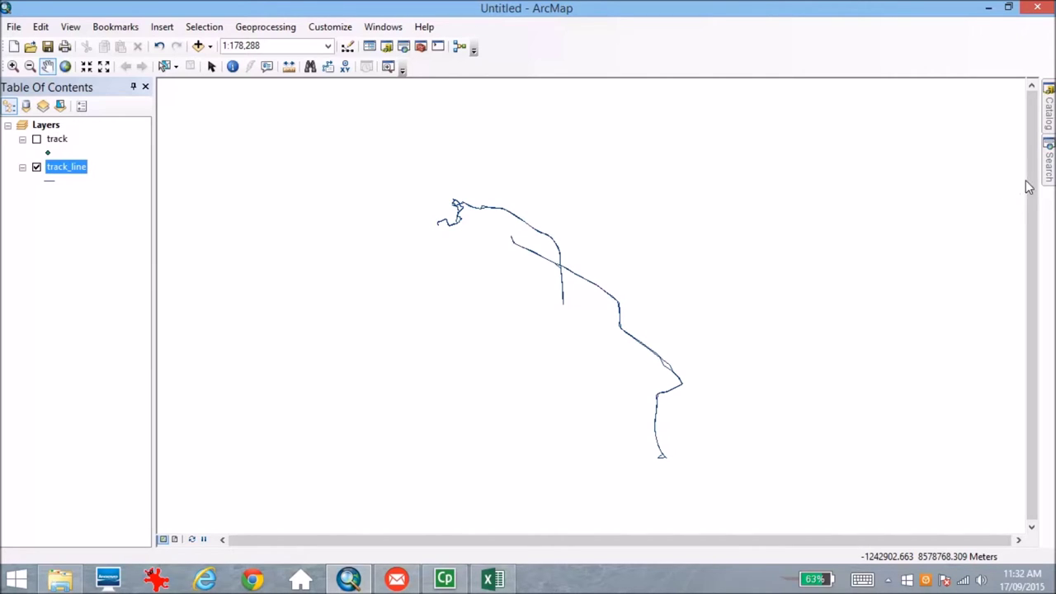
Find the Split Line At Vertices tool and run it on track_line, saving the output as split_line in C:\a.
left_click(1049, 171)
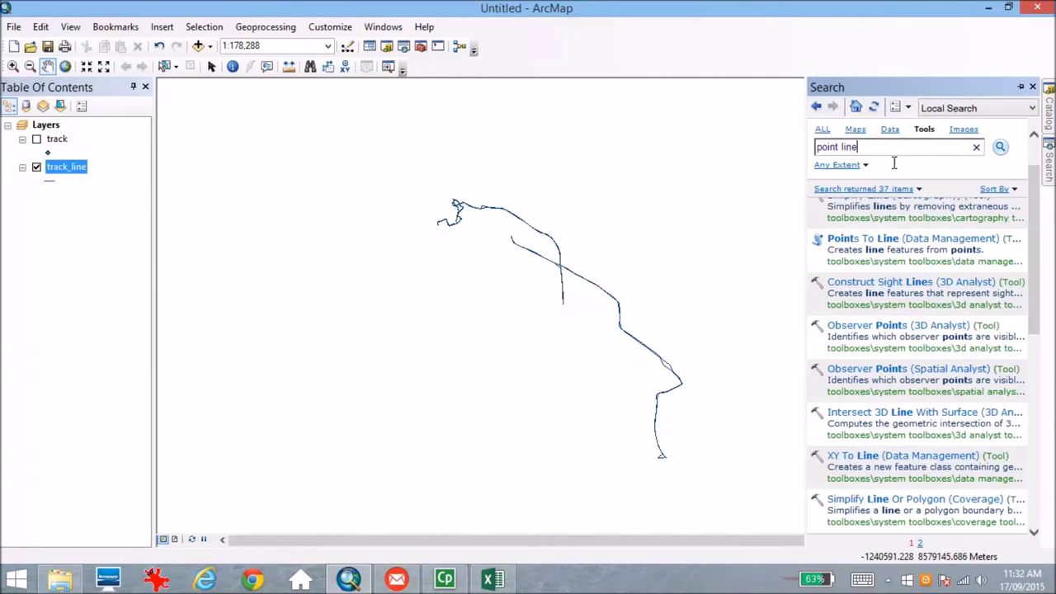
triple_click(841, 146)
type("split line")
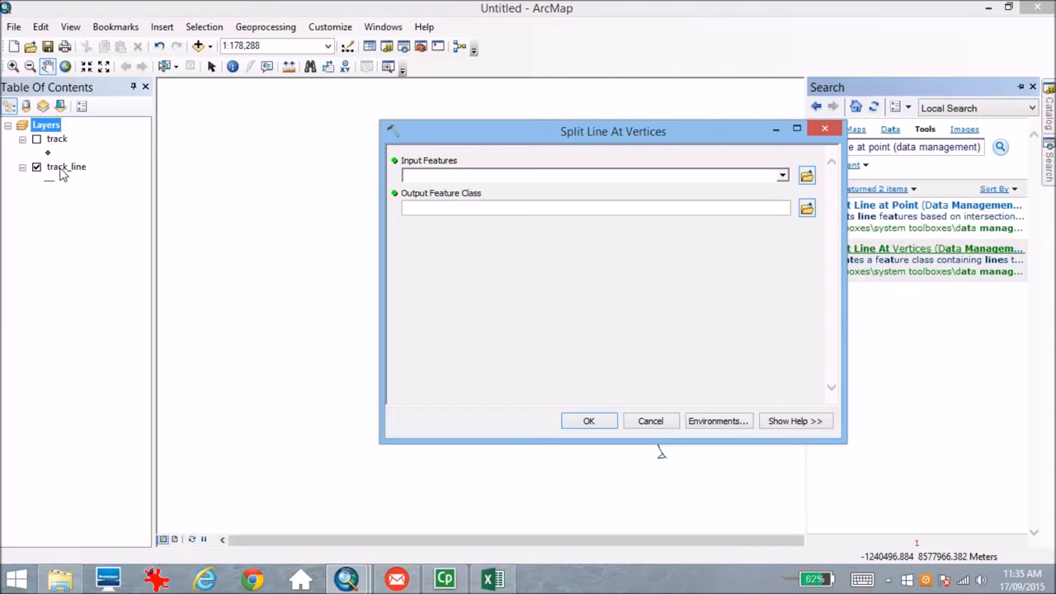
left_click_drag(60, 169, 431, 179)
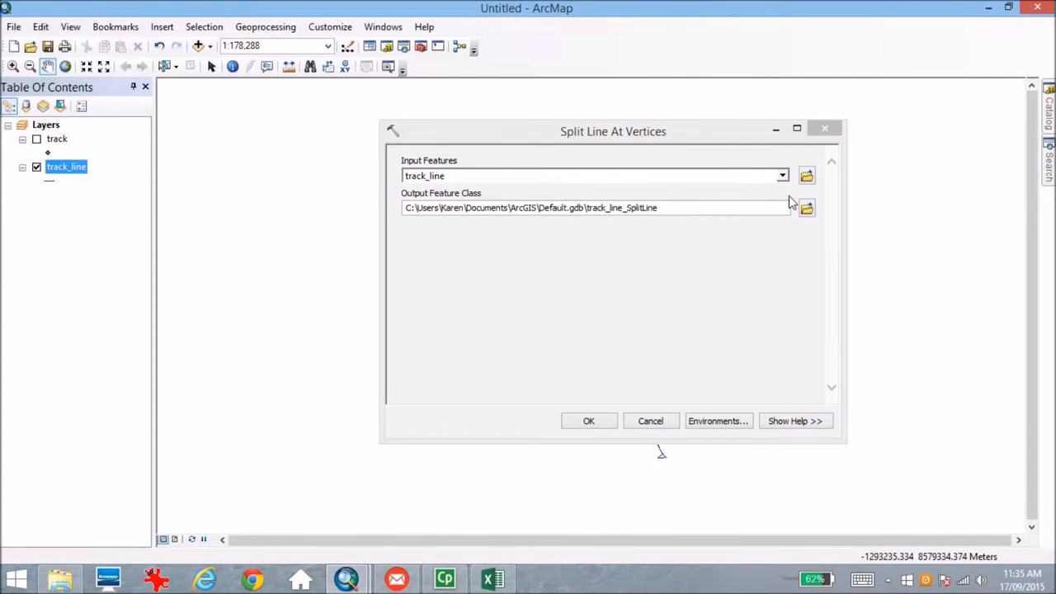
left_click(806, 208)
type("split_line")
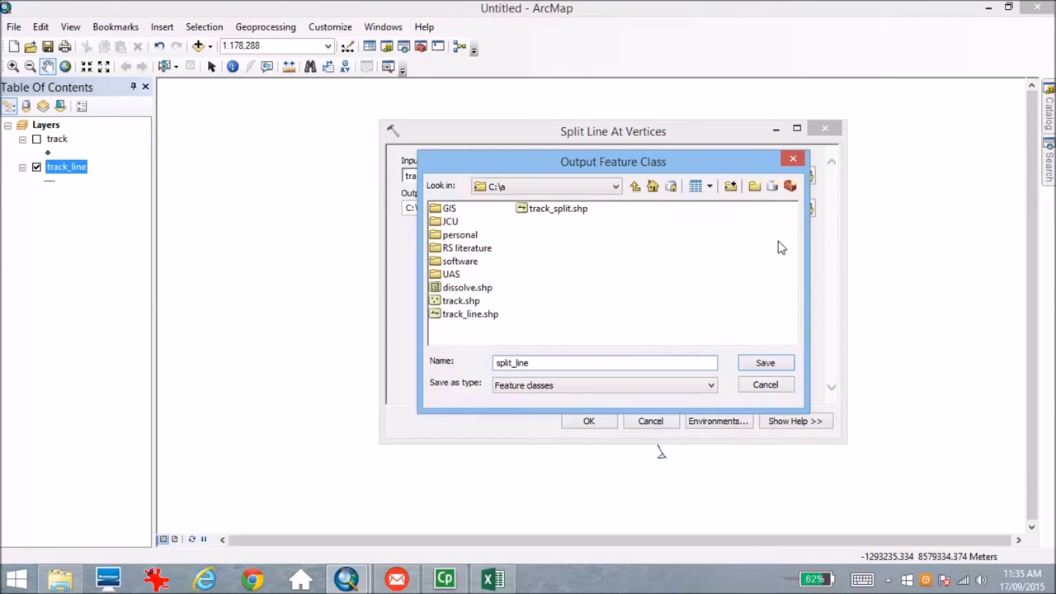
left_click(773, 365)
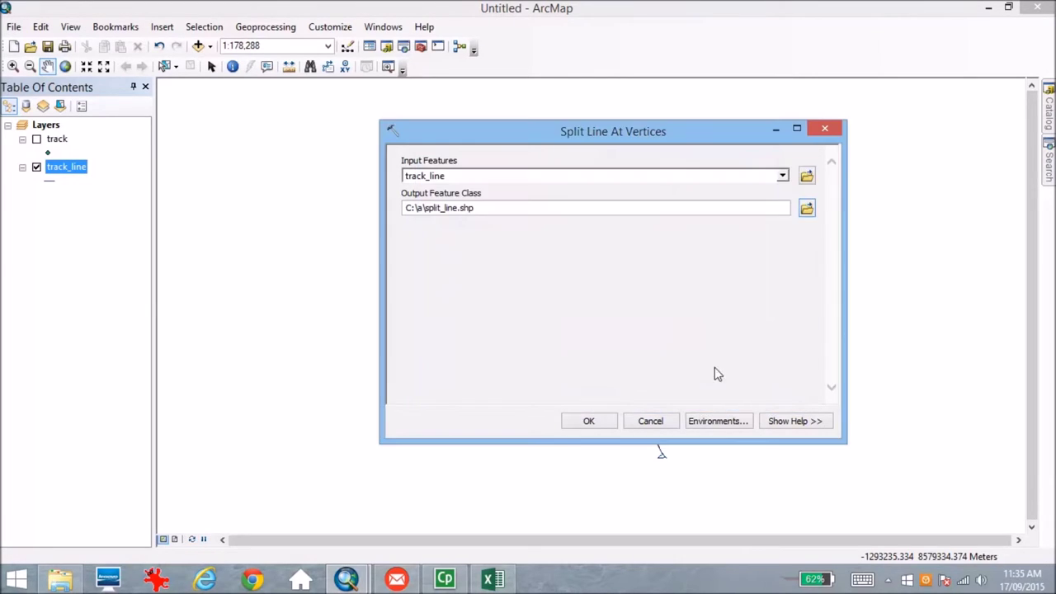
left_click(585, 423)
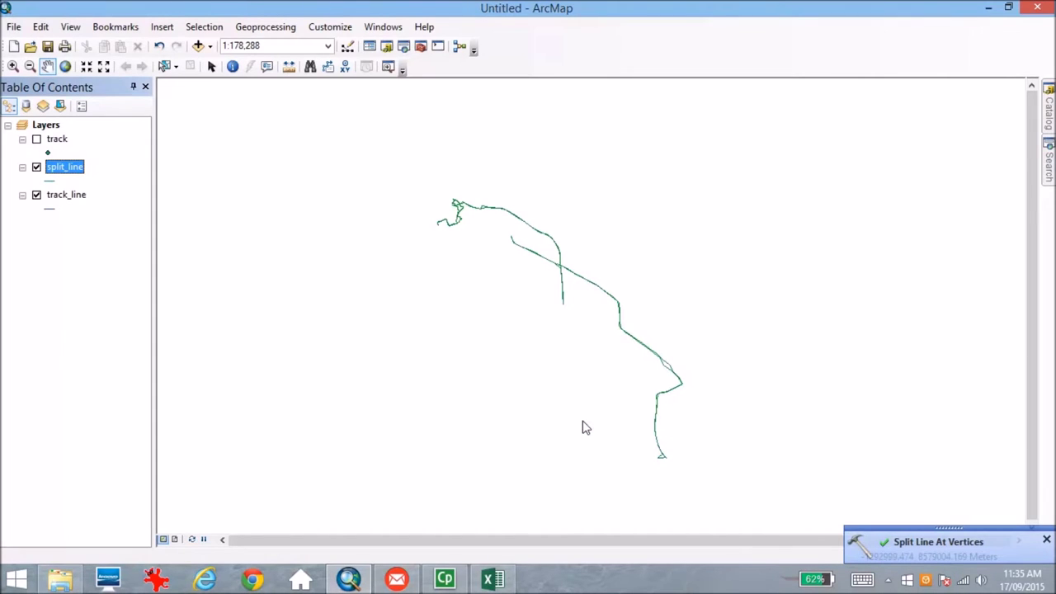
Review the segment records in the split_line attribute table and close it.
right_click(69, 172)
left_click(90, 212)
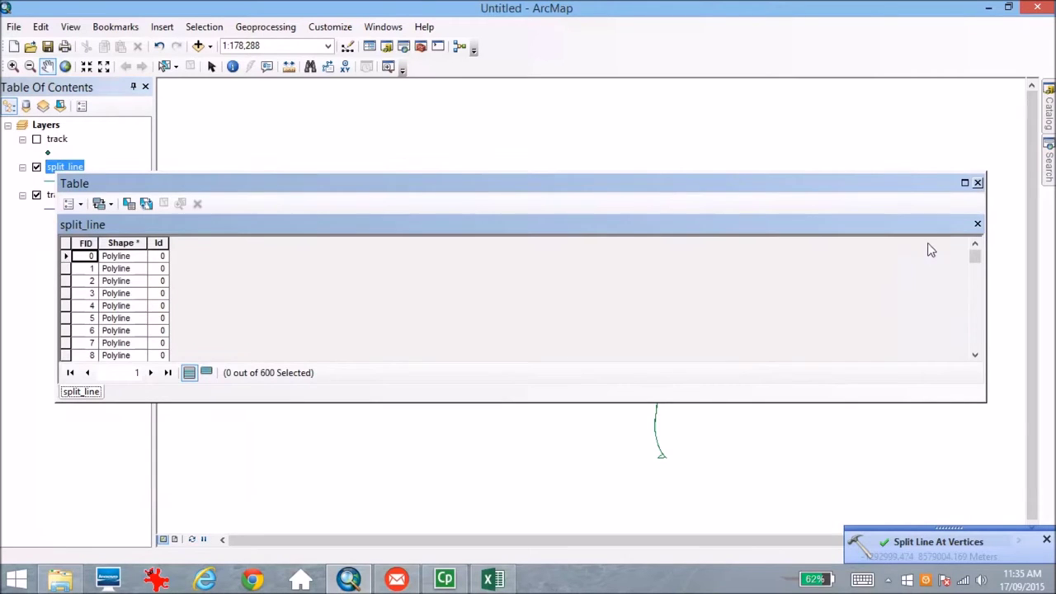
mouse_move(972, 259)
left_mouse_down()
mouse_move(976, 345)
mouse_move(970, 257)
left_mouse_up()
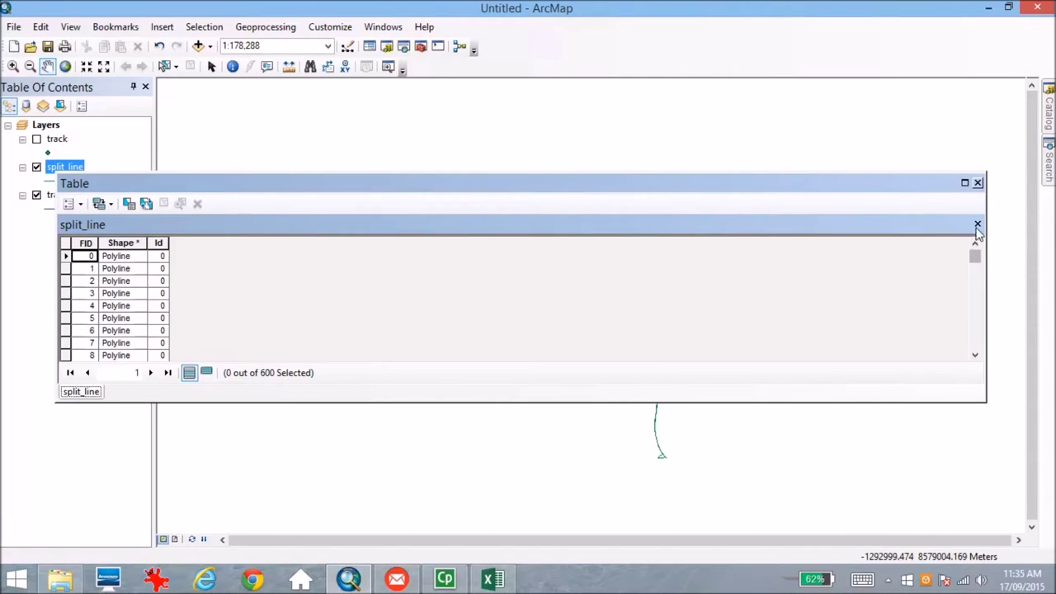
left_click(977, 183)
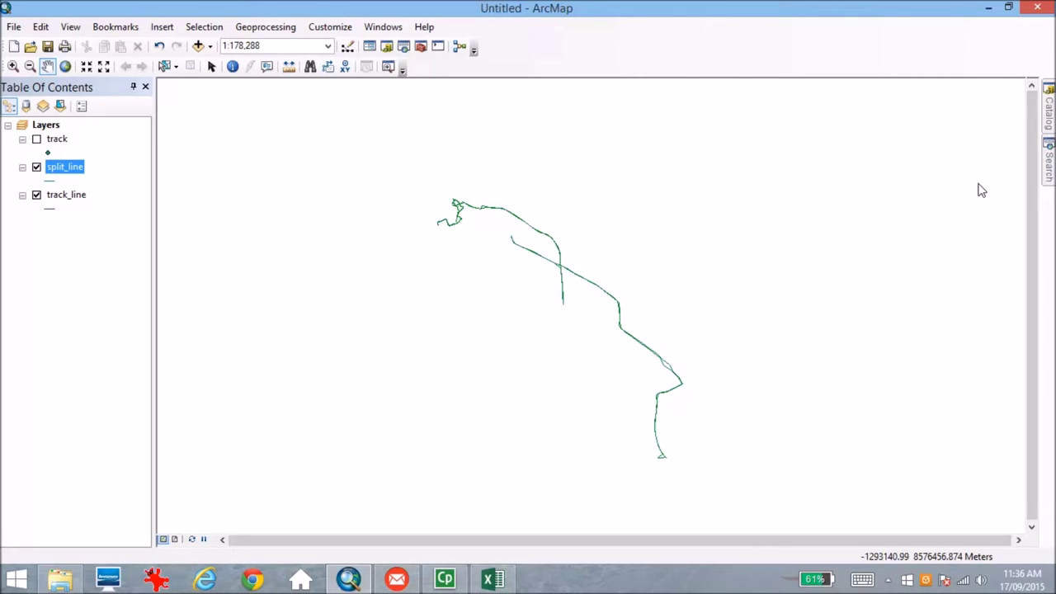
Spatially join track to split_line, giving each line all attributes of its closest point, and output the result as split_linejoint.
right_click(62, 166)
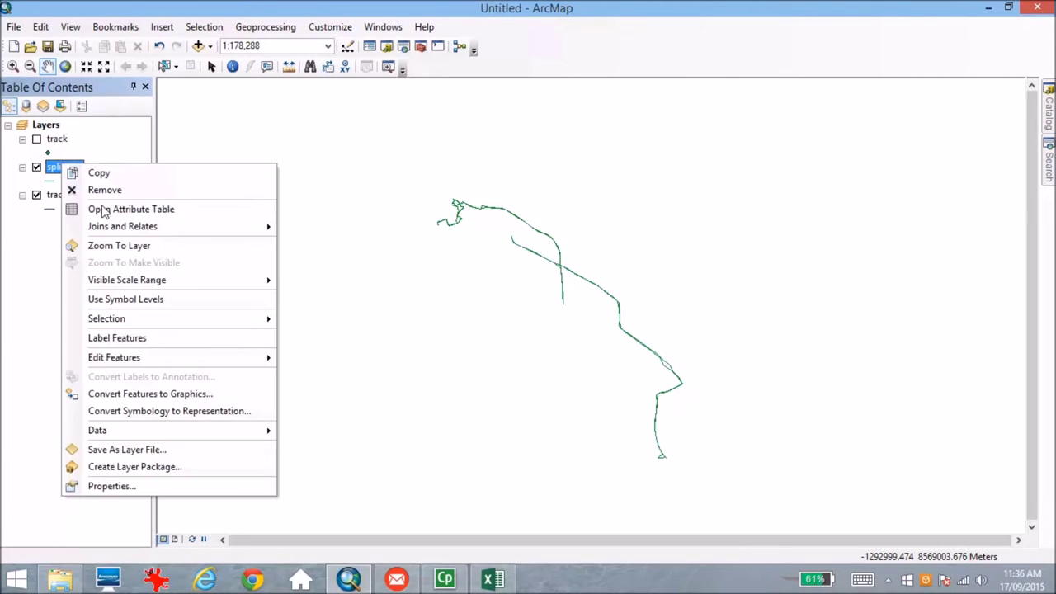
mouse_move(104, 228)
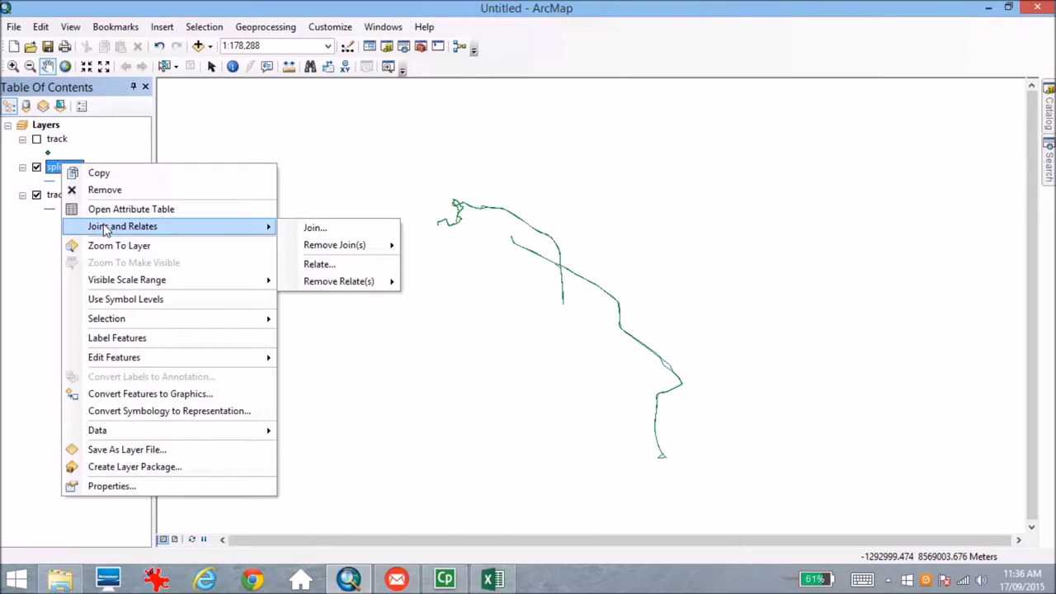
left_click(307, 231)
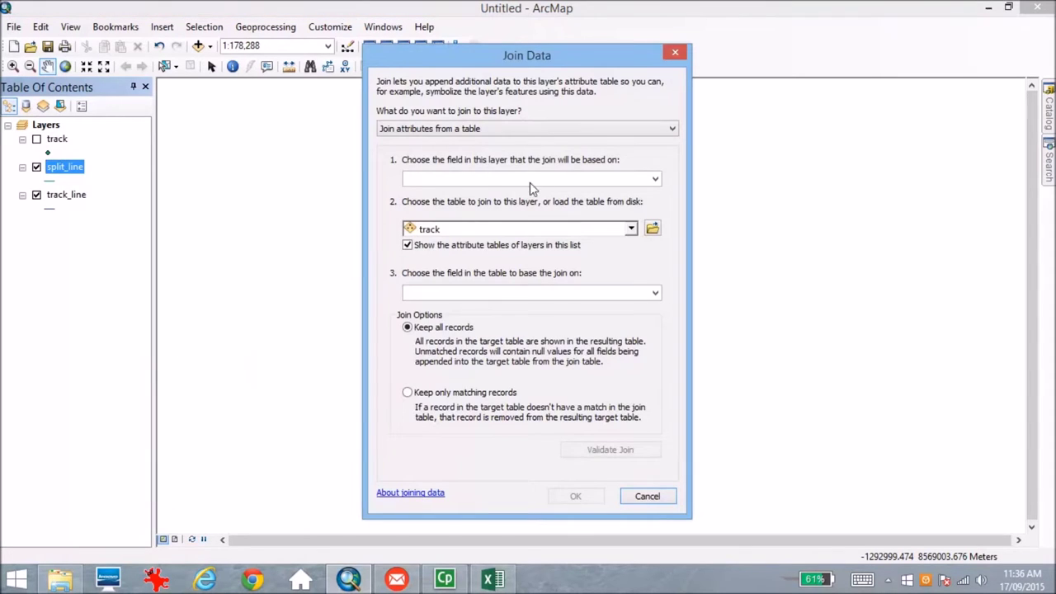
left_click(558, 129)
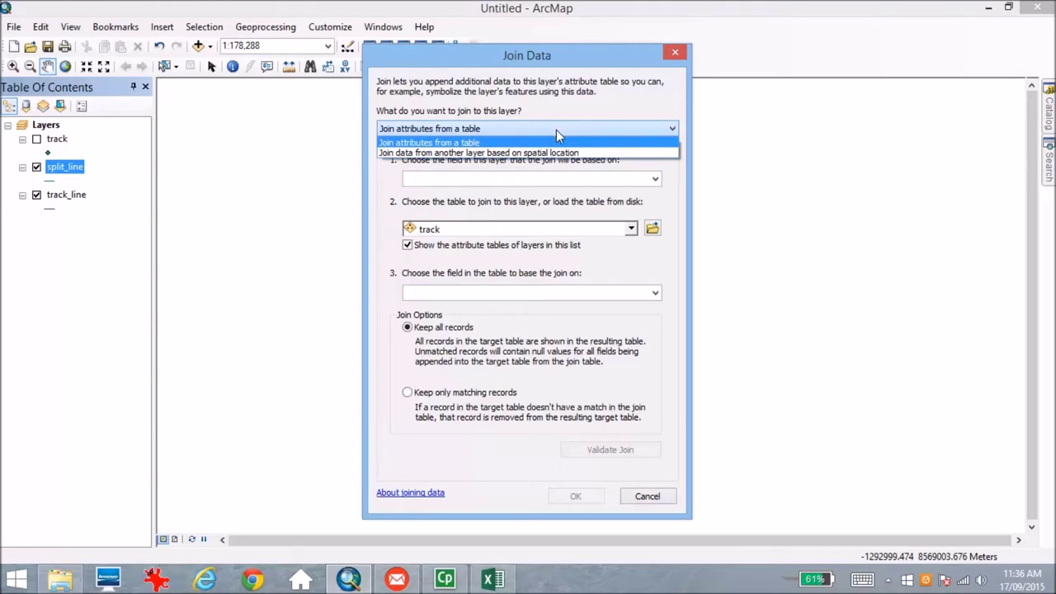
left_click(555, 153)
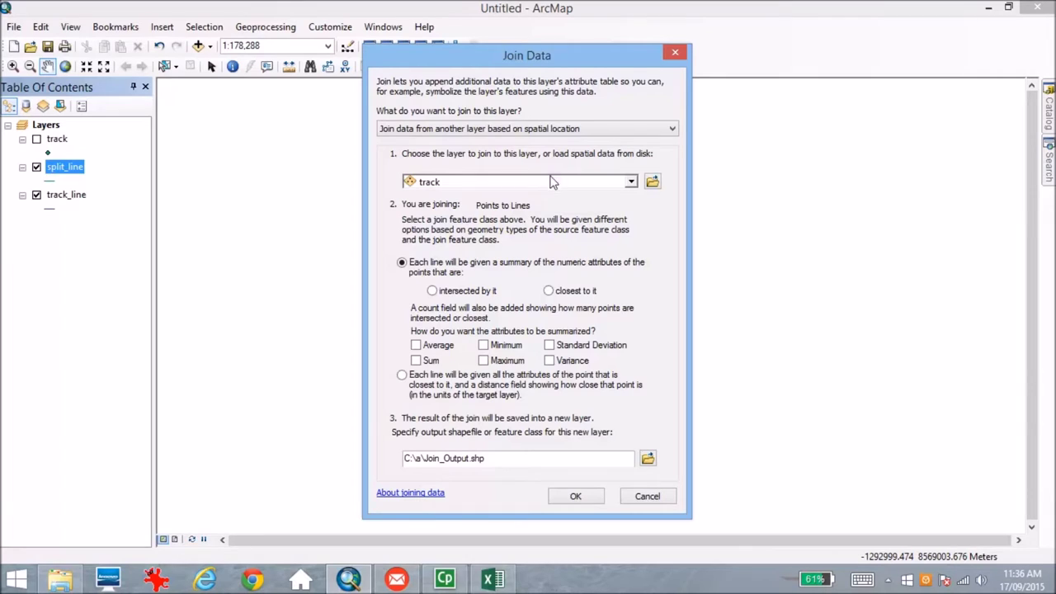
left_click(549, 292)
left_click(402, 375)
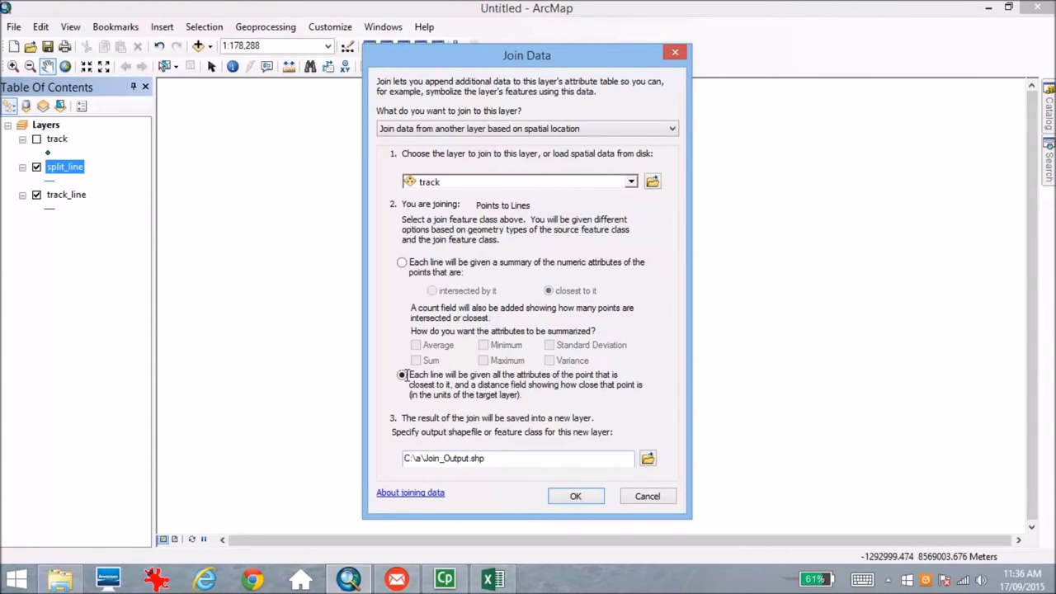
left_click_drag(486, 459, 427, 466)
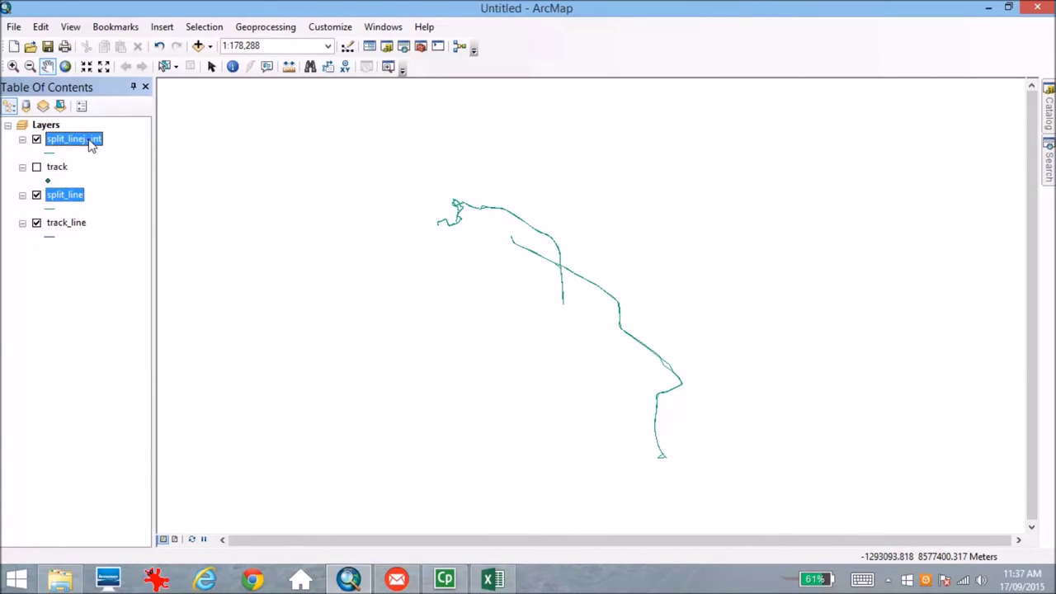
Calculate the Distance field of split_linejoint as length in meters using the data source's coordinate system, and close the table.
right_click(90, 140)
left_click(122, 186)
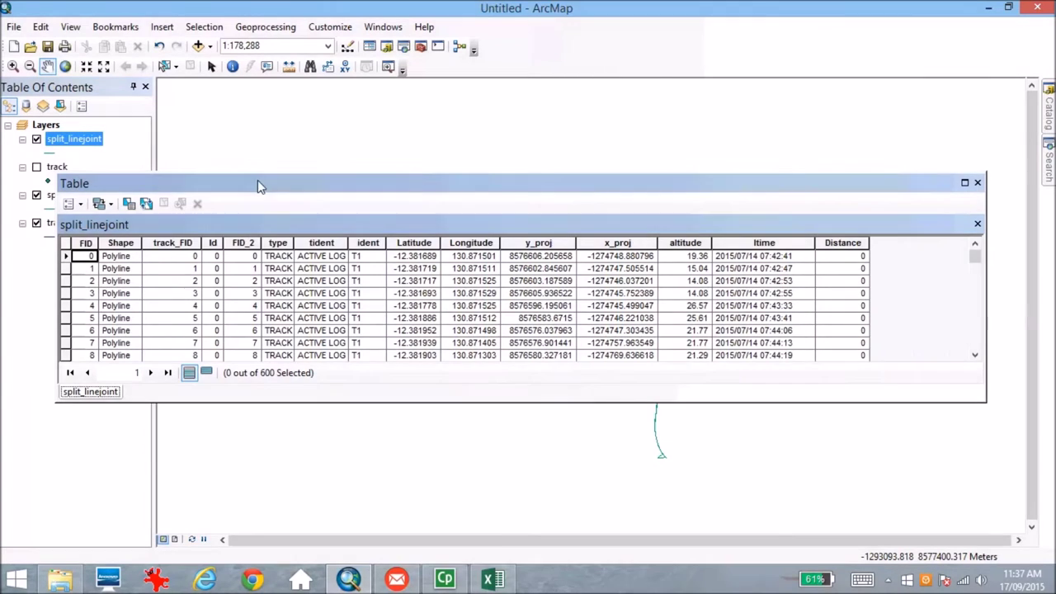
left_click_drag(314, 196, 258, 186)
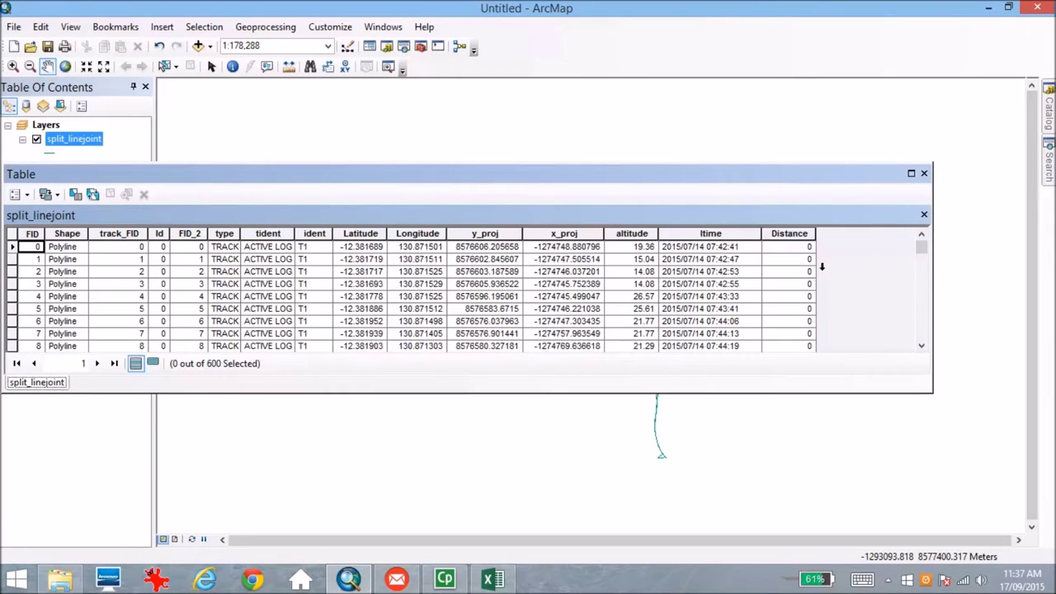
right_click(790, 234)
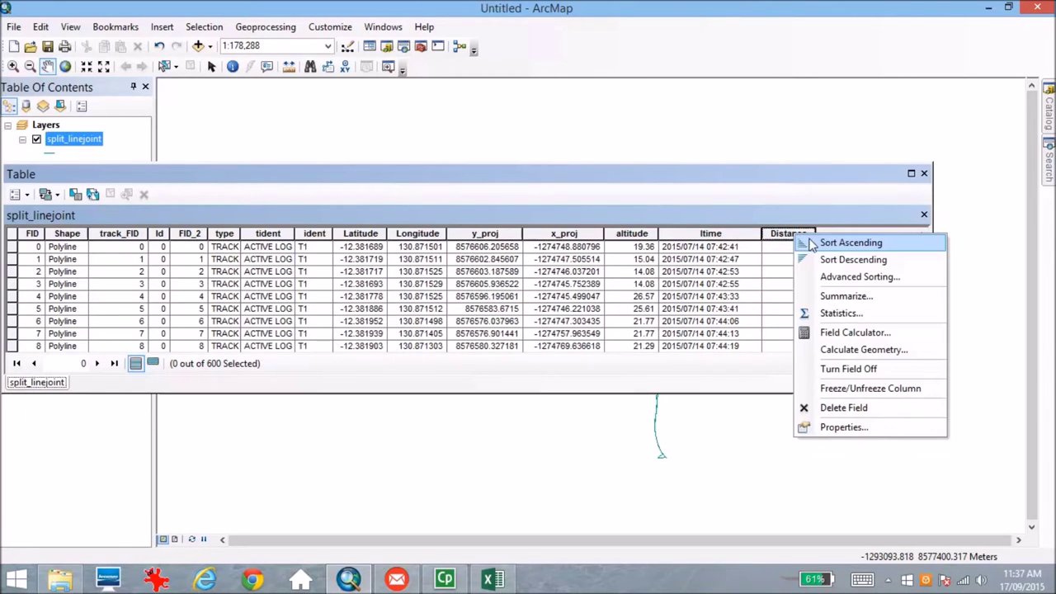
left_click(841, 350)
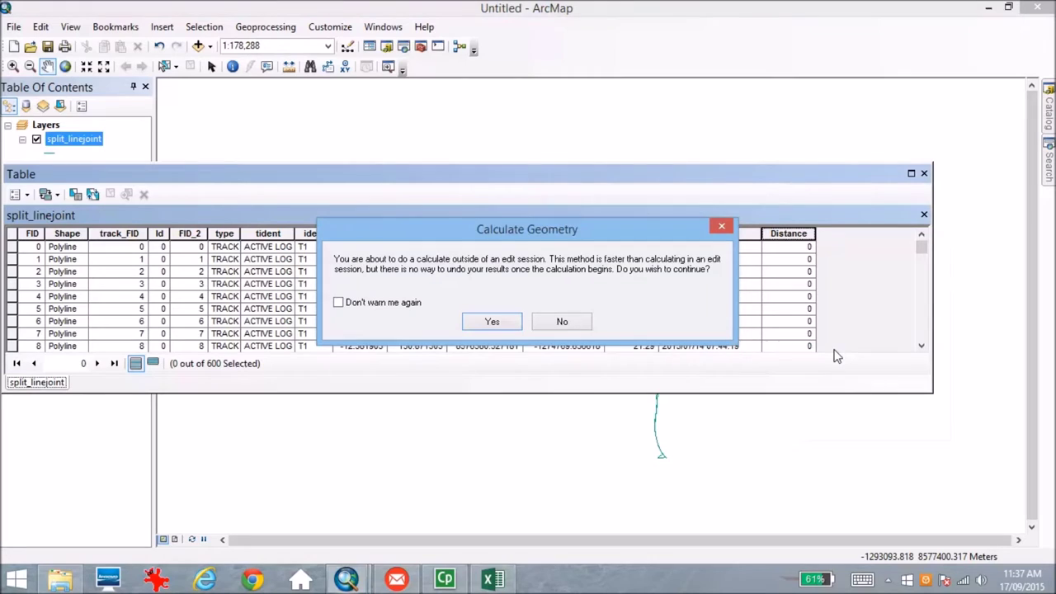
left_click(498, 322)
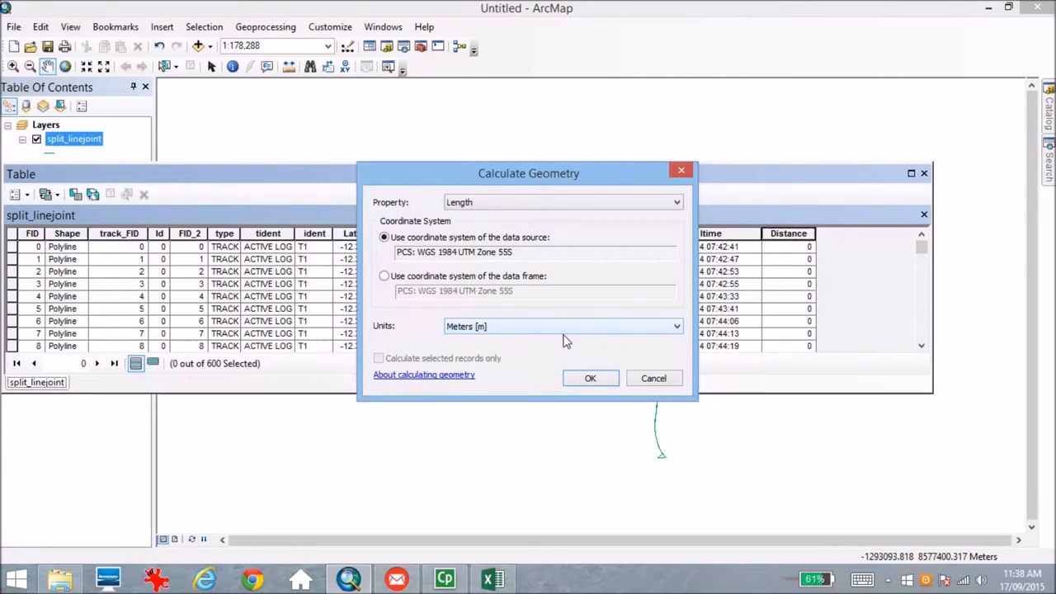
left_click(591, 378)
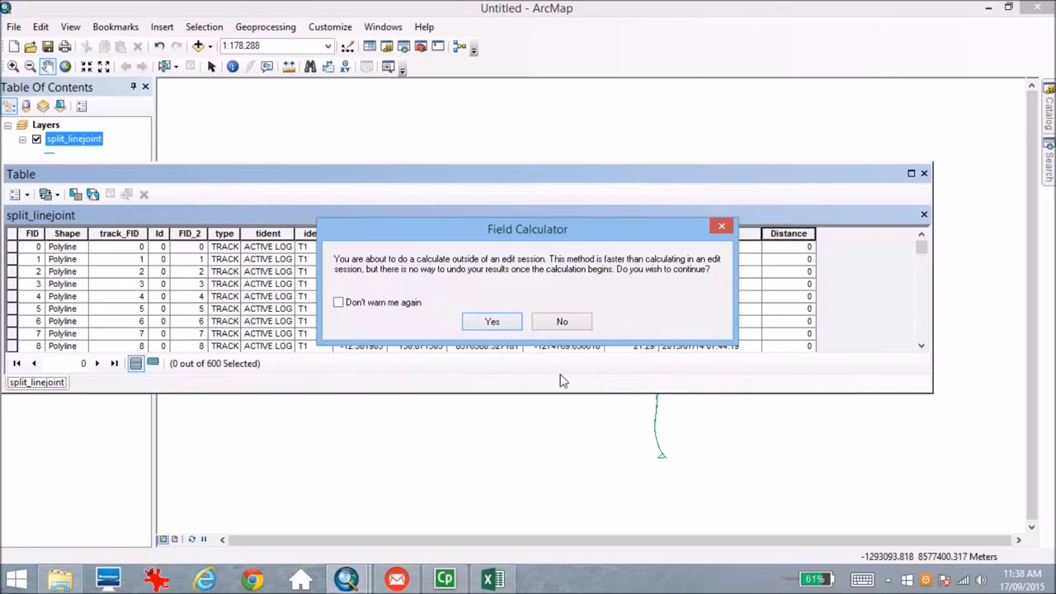
left_click(492, 321)
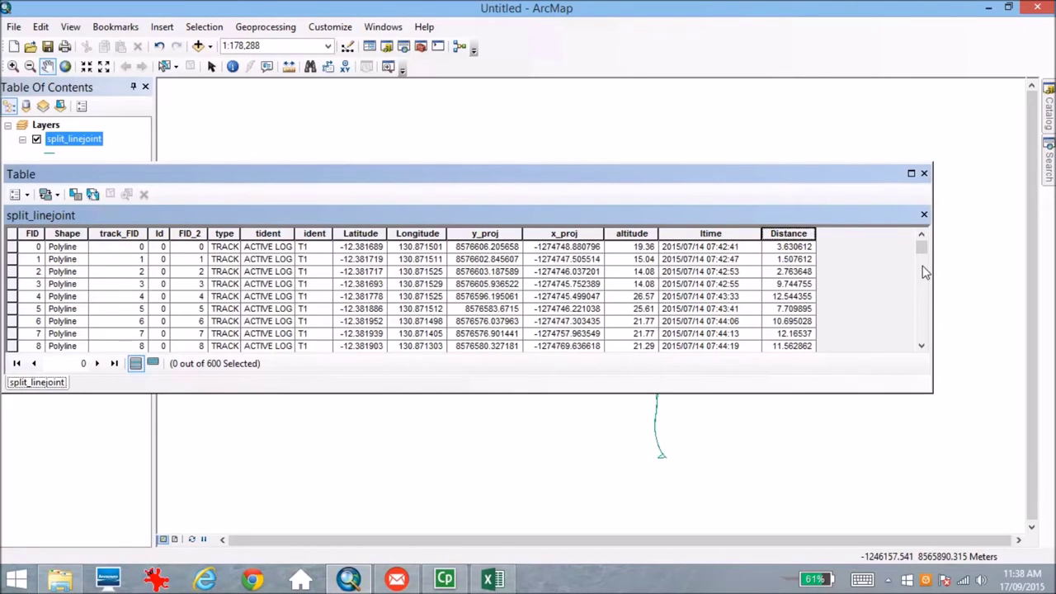
left_click(924, 174)
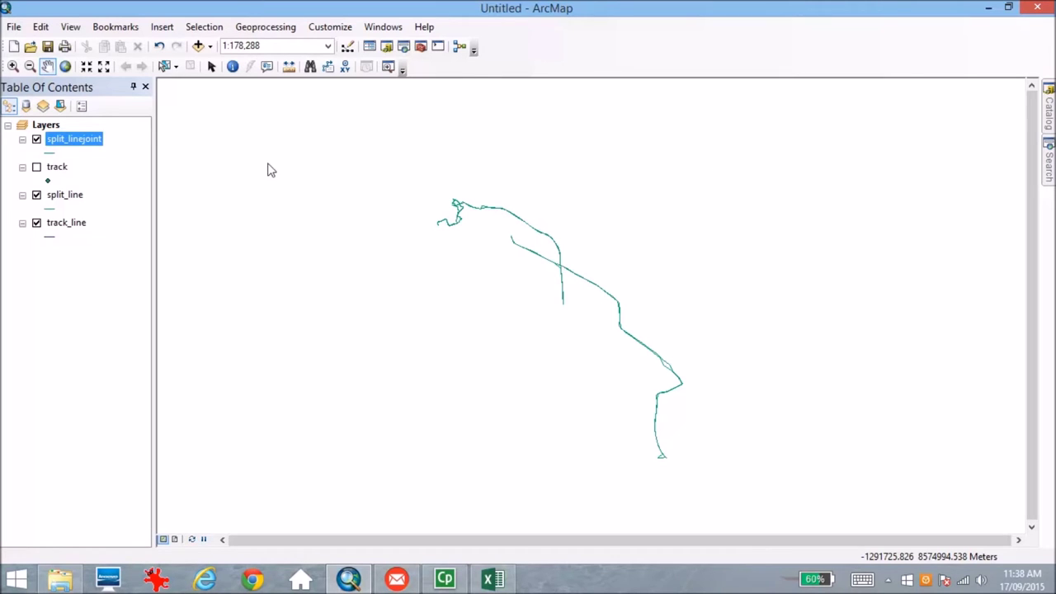
Add a new field named Speed to the split_linejoint attribute table.
right_click(89, 147)
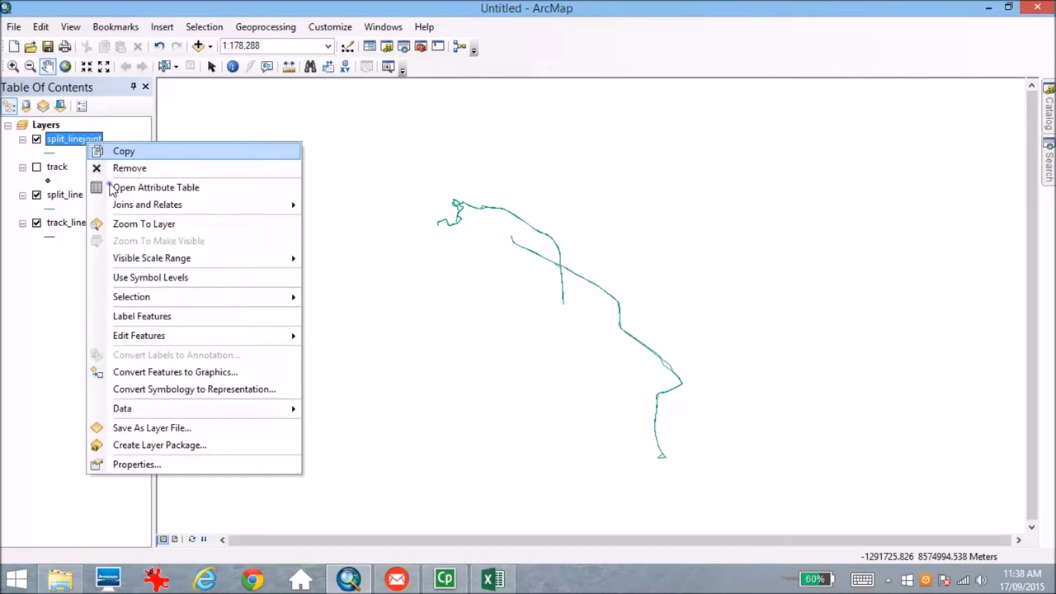
left_click(110, 186)
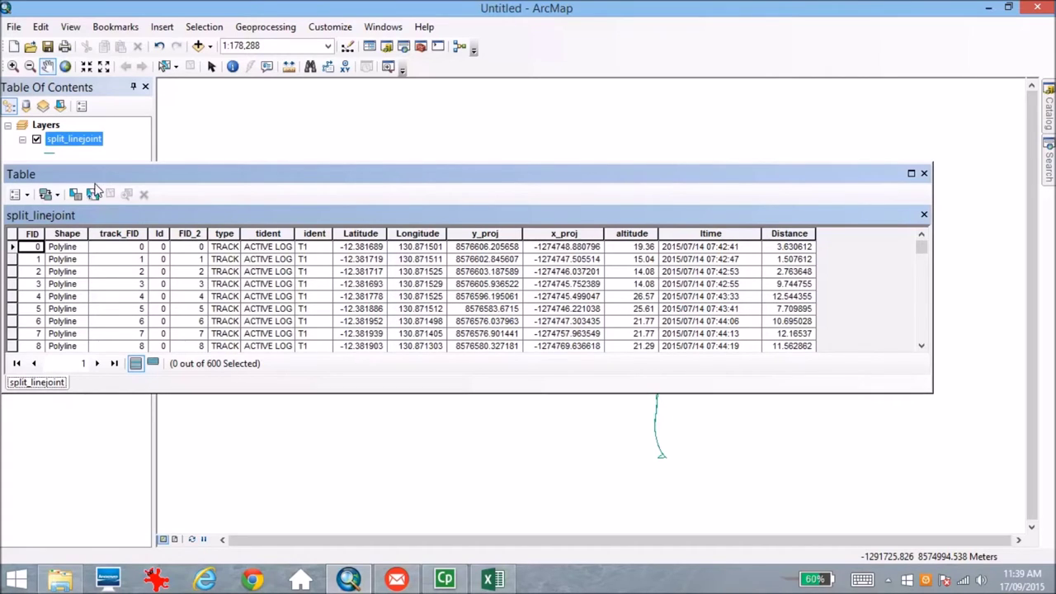
left_click(28, 196)
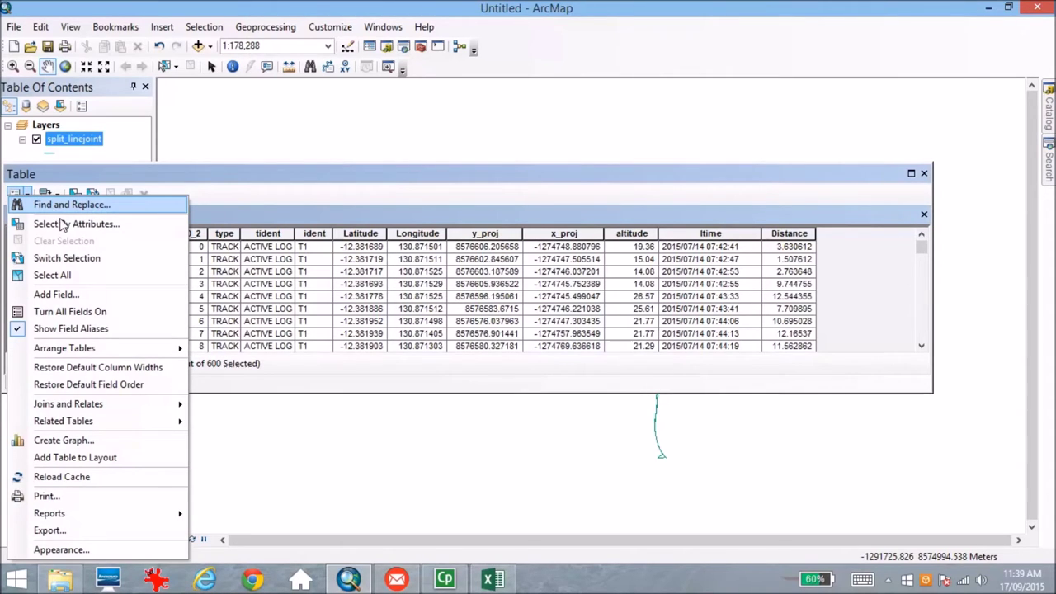
left_click(55, 294)
type("Speed")
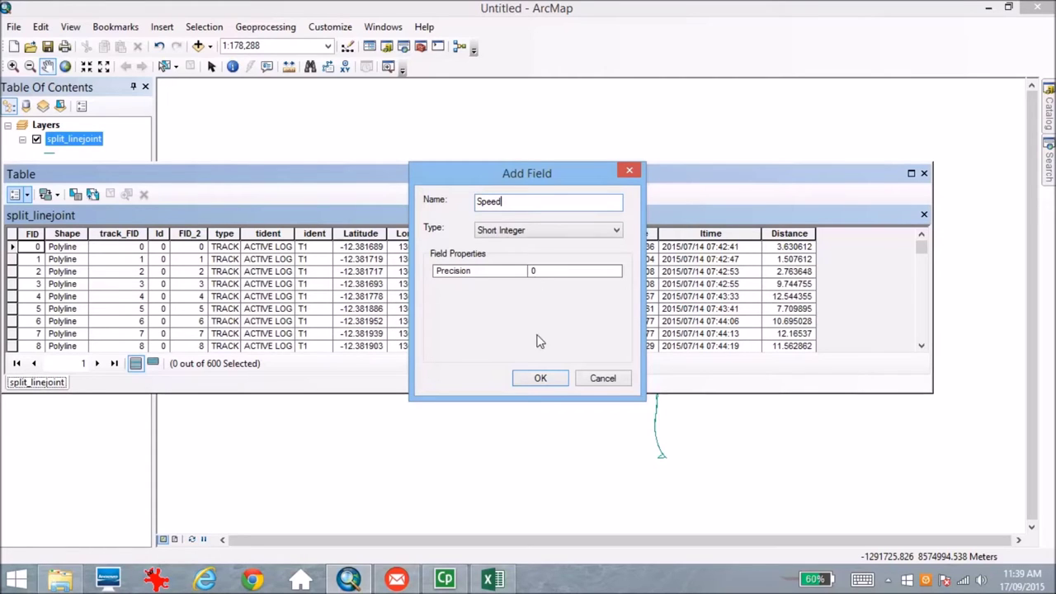
left_click(540, 377)
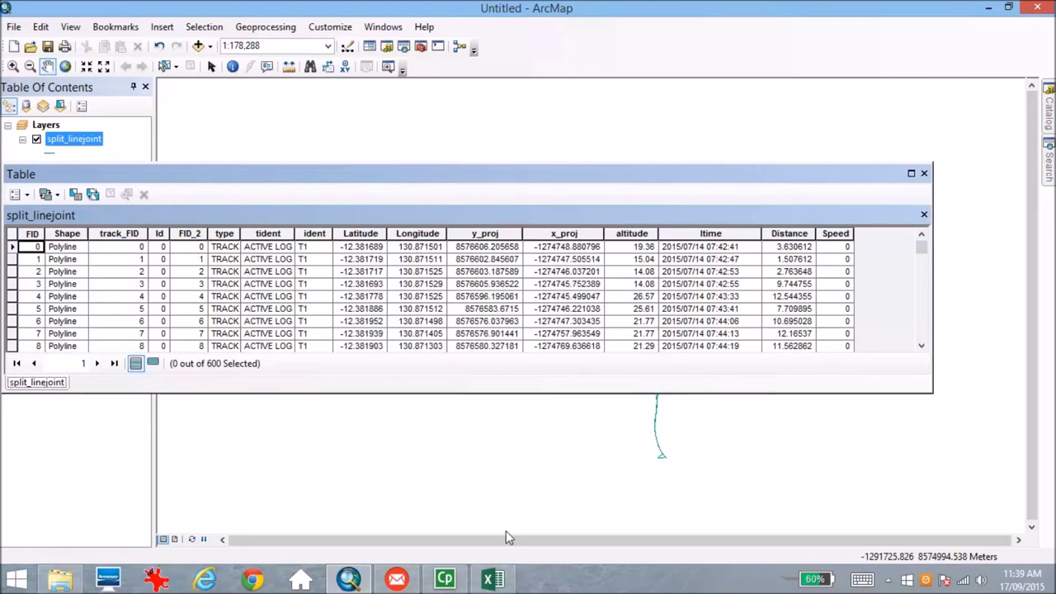
Switch to Excel and open the split_linejoint table from C:\a, bringing its Distance and Speed columns into view.
left_click(493, 579)
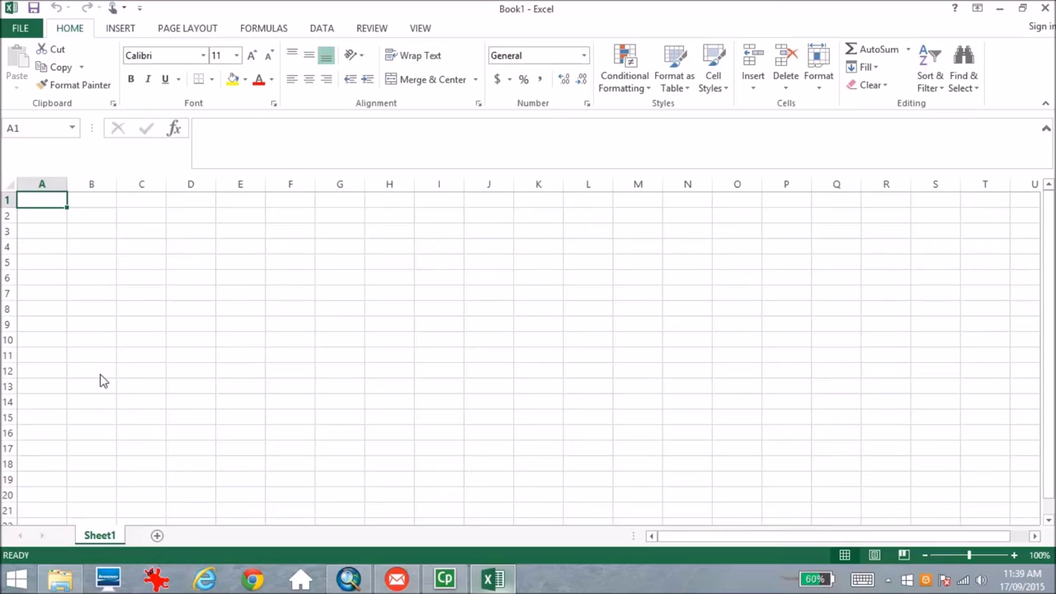
left_click(23, 30)
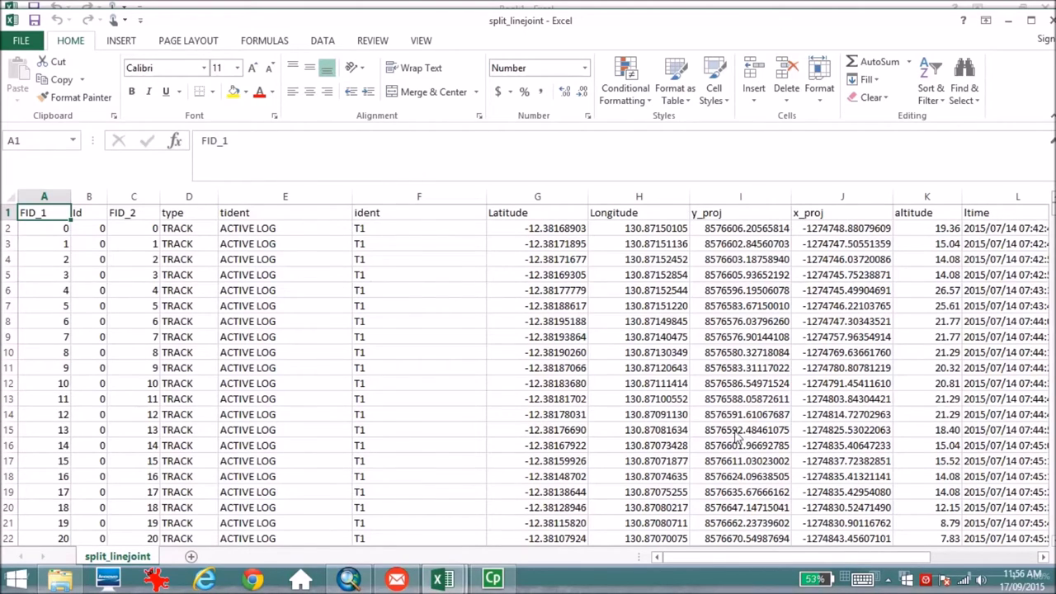
left_click_drag(763, 565, 875, 565)
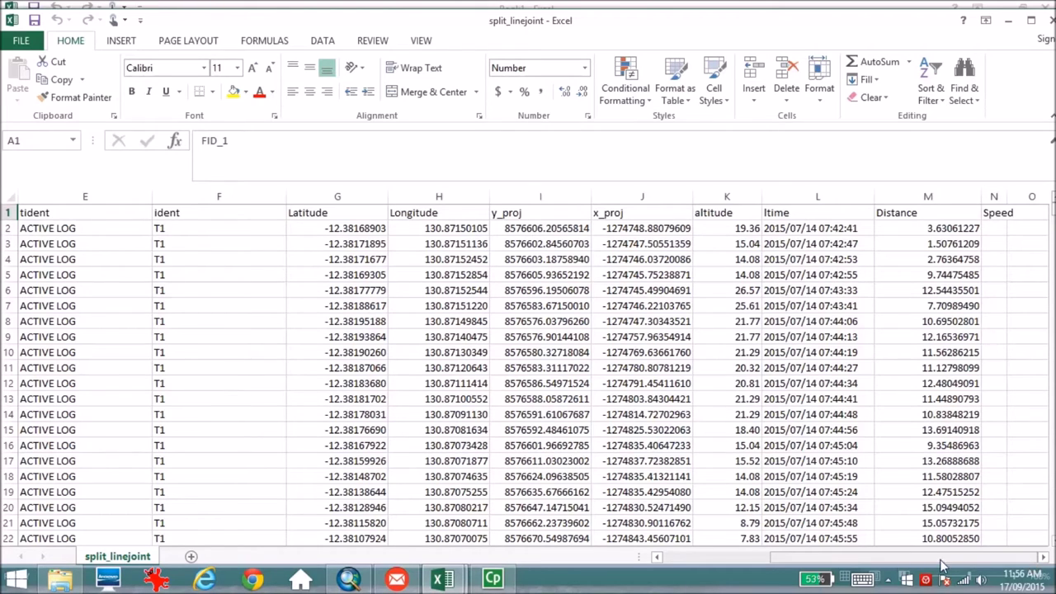
Save the opened table as an Excel Workbook named split_linejoint in C:\a.
left_click(19, 41)
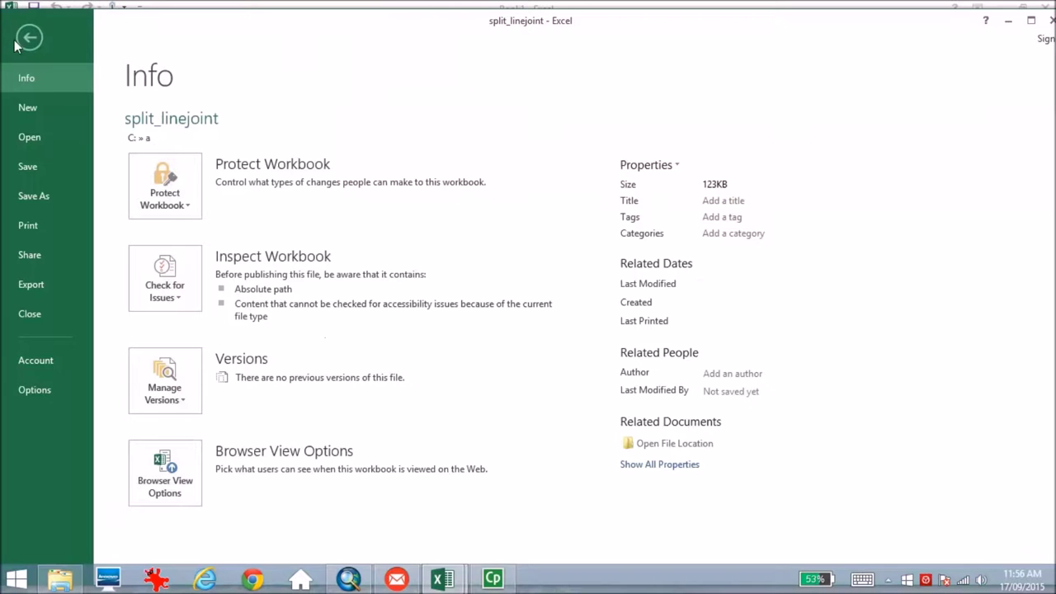
left_click(40, 196)
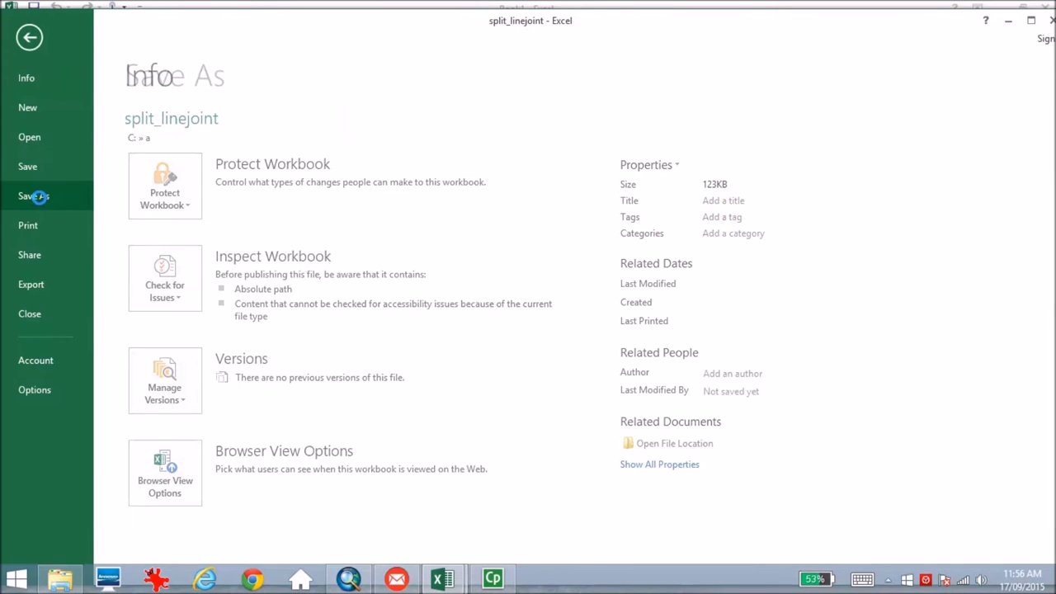
left_click(410, 177)
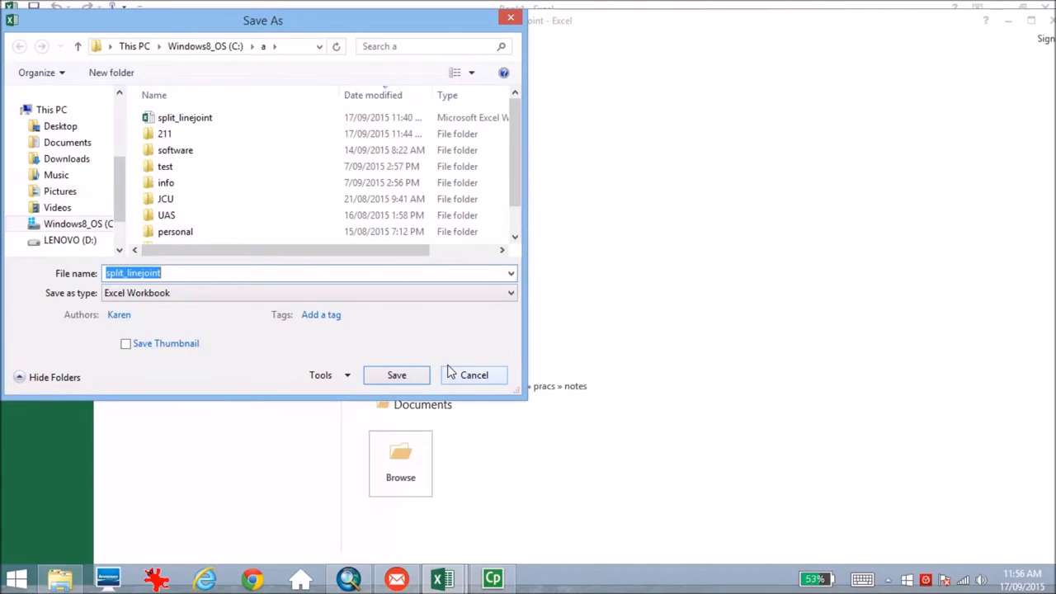
left_click(414, 377)
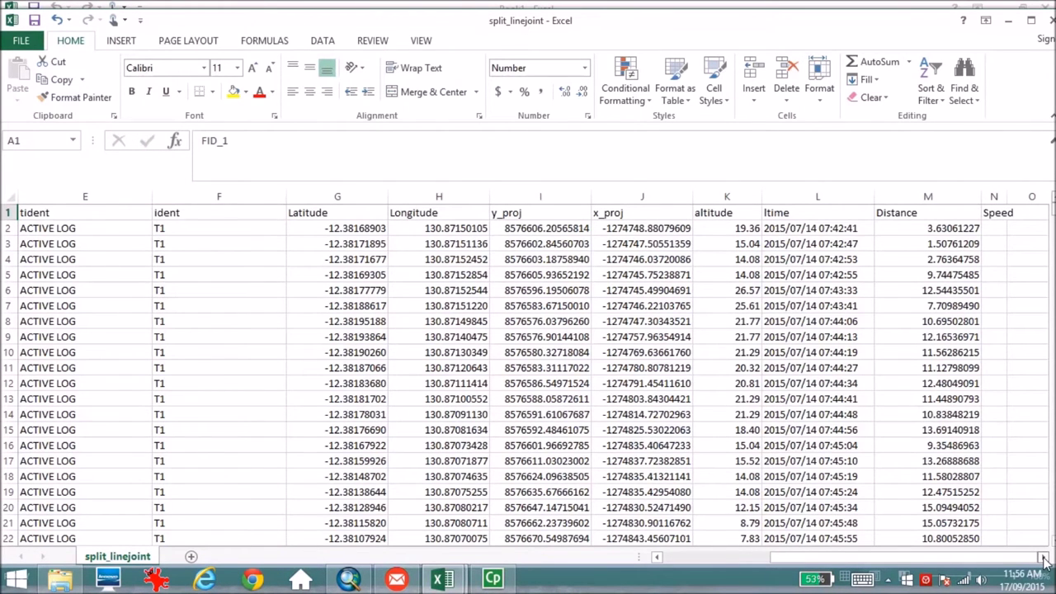
Move the Distance and Speed columns to columns U and V, leaving empty columns after ltime.
left_click(1043, 559)
left_click(1044, 559)
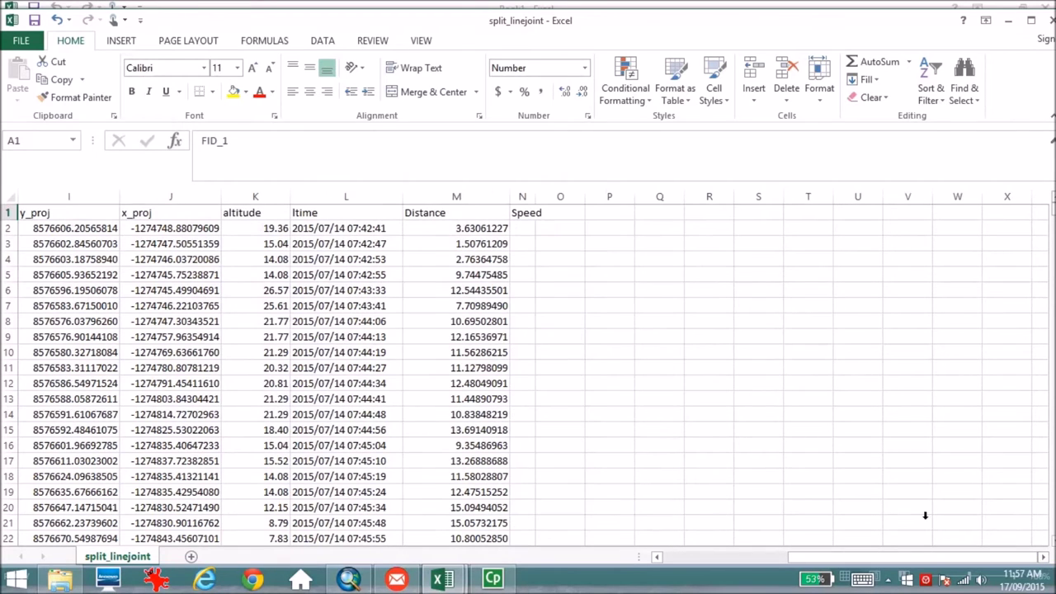
left_click(448, 198)
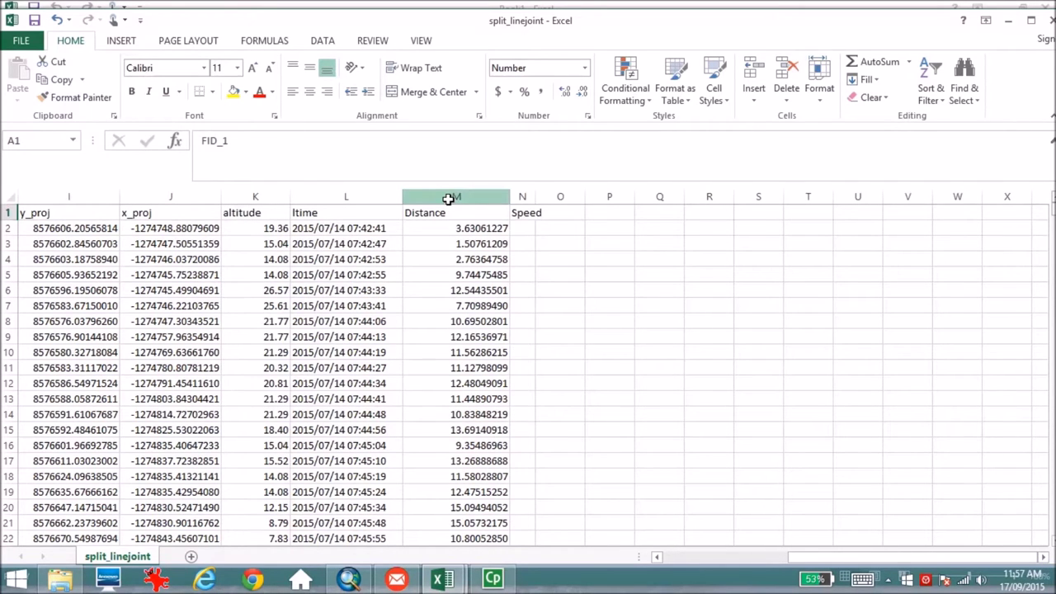
left_click(337, 203)
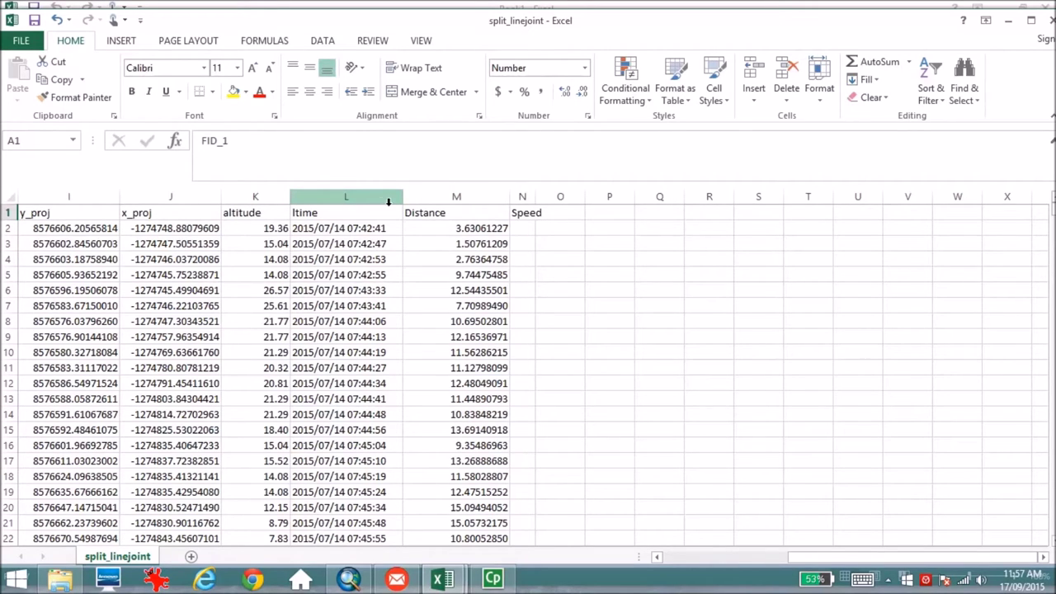
left_click(450, 197)
left_click_drag(449, 196, 523, 197)
left_click_drag(536, 238, 910, 212)
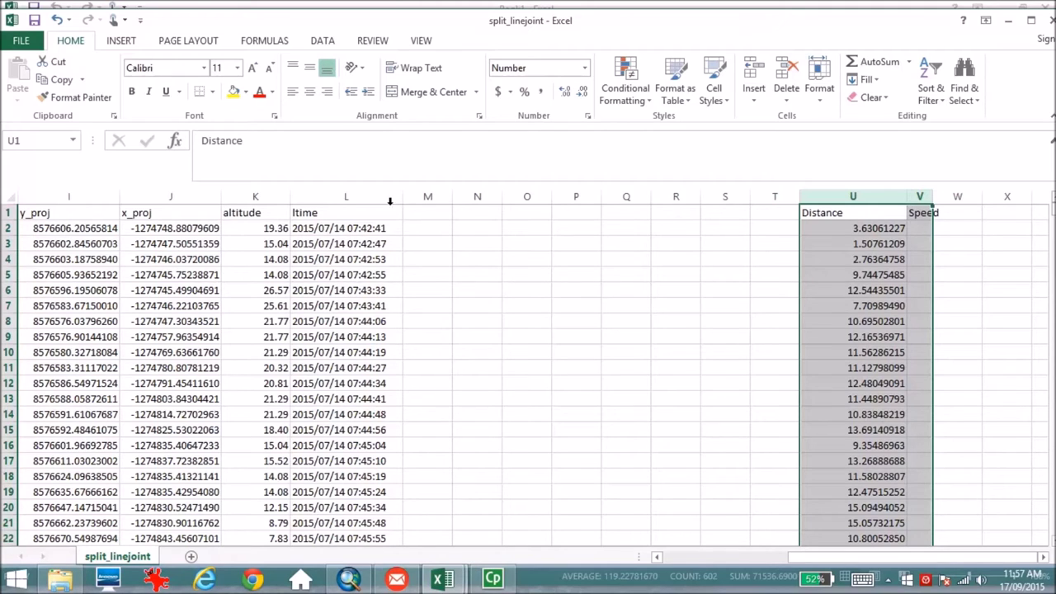
Split the ltime column into separate date and time columns with Text to Columns, using Tab and Space delimiters and treating consecutive delimiters as one.
left_click(344, 195)
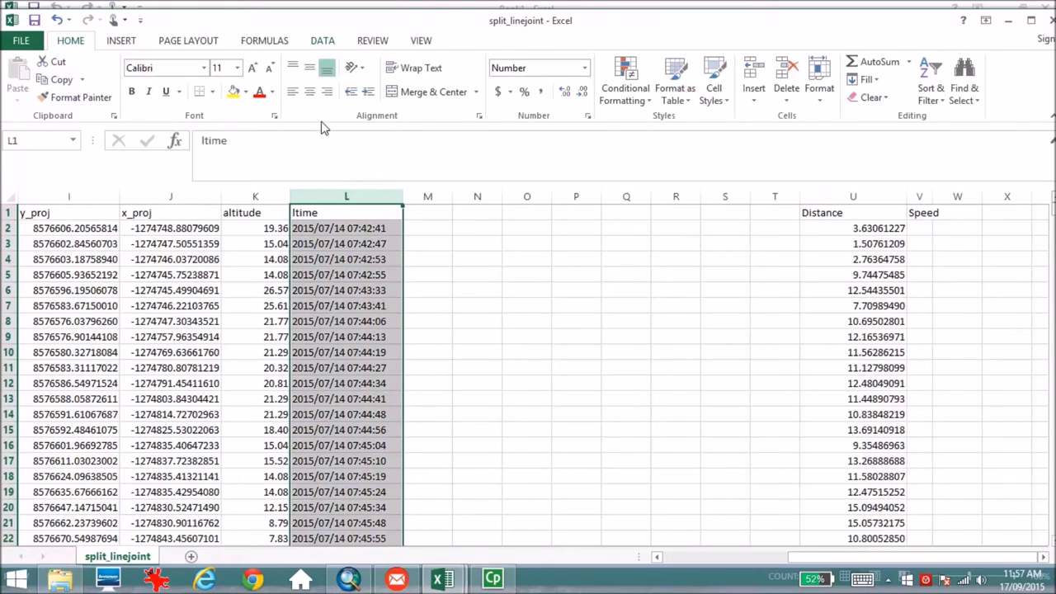
left_click(320, 42)
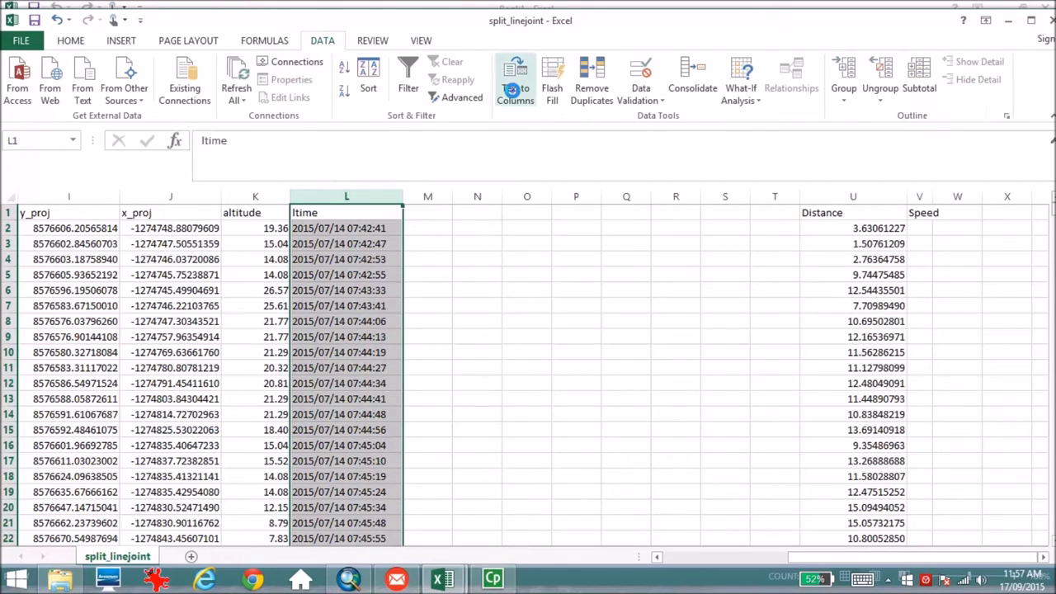
left_click(515, 93)
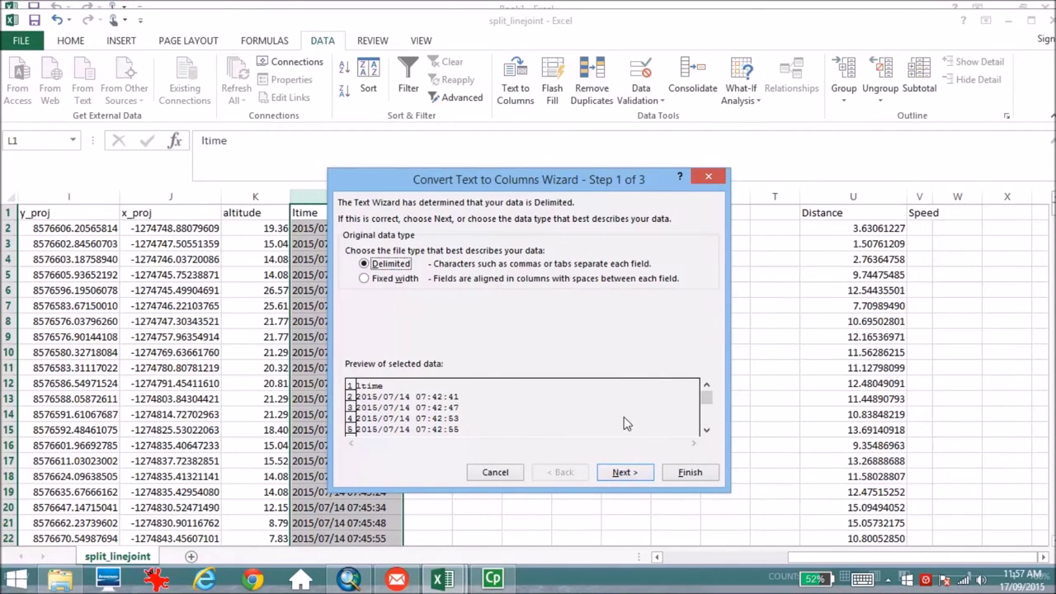
left_click(625, 474)
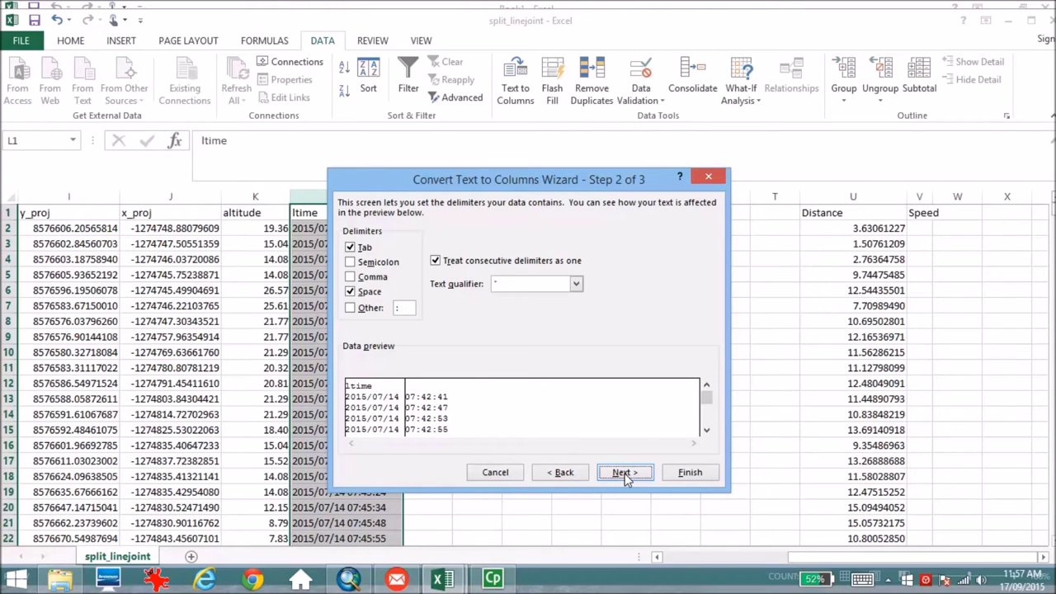
left_click(691, 474)
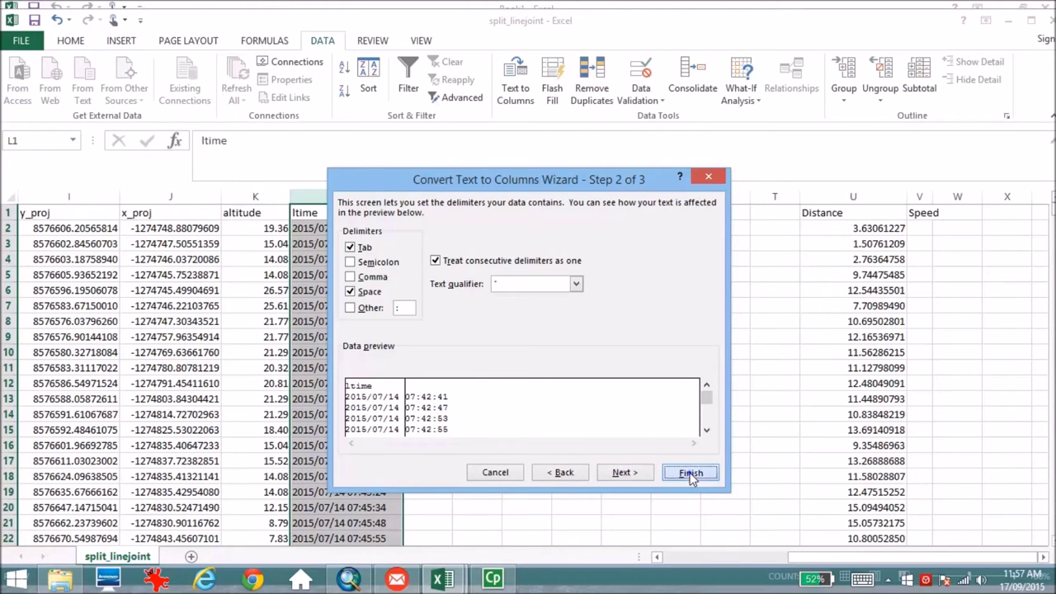
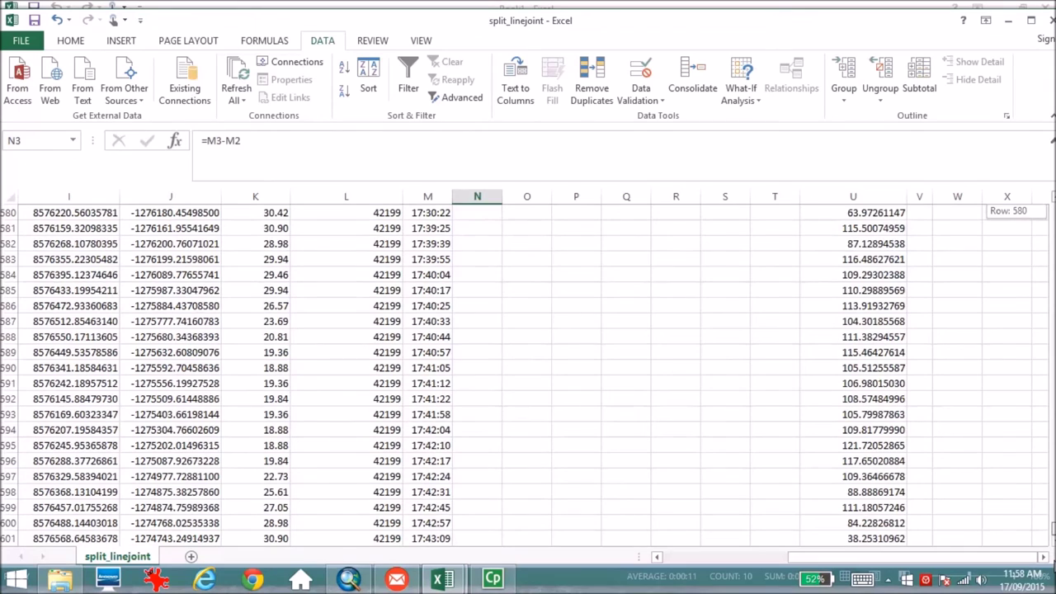
Extend the =M3-M2 time difference formula down column N to row 601, and enter 0 in N2.
scroll(809, 467, "down", 3)
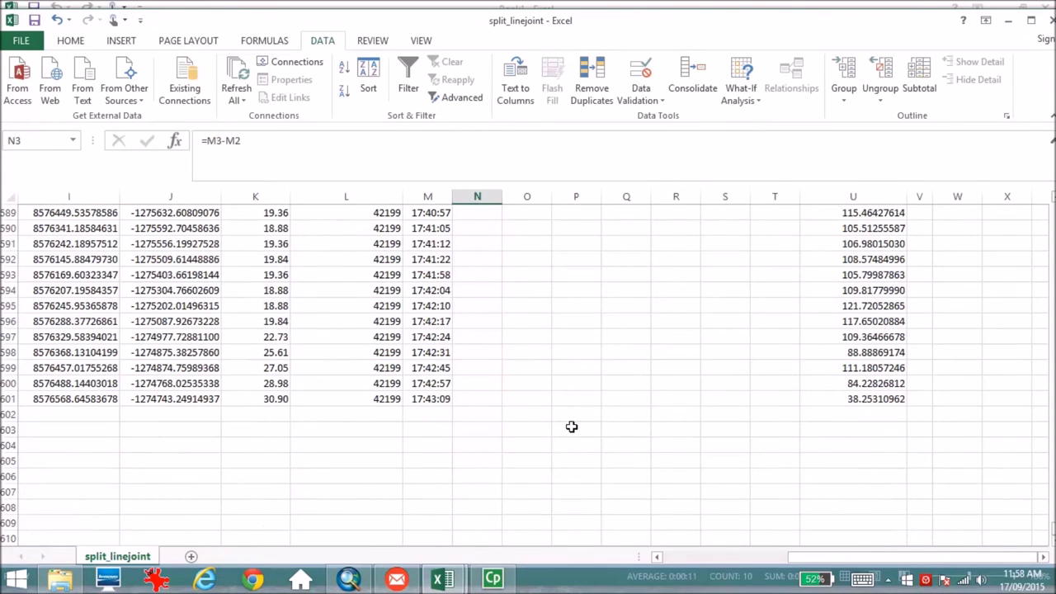
left_click(477, 399, "shift")
key("ctrl+v")
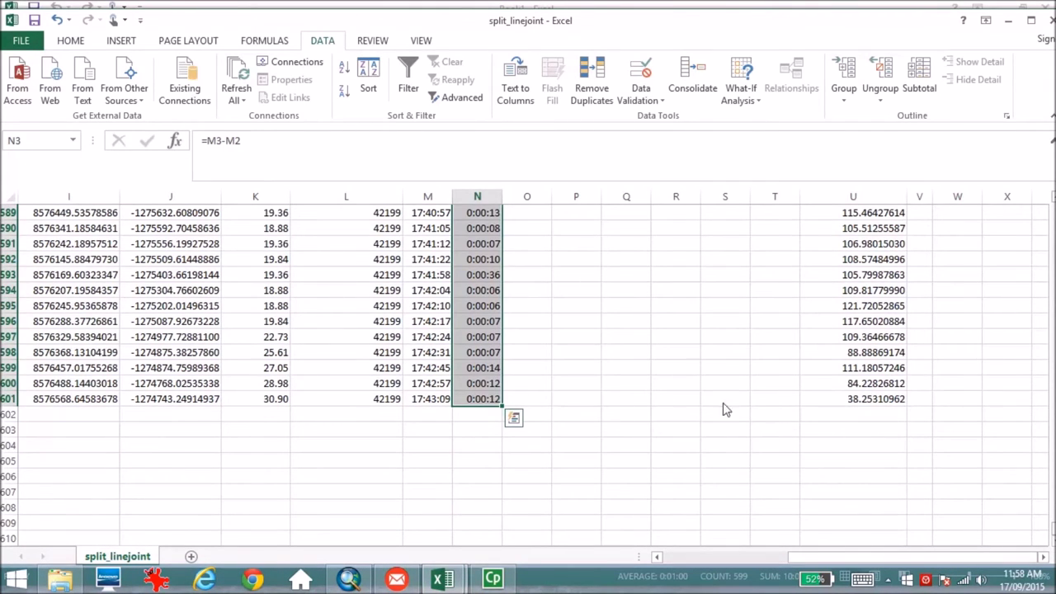
left_click_drag(1052, 528, 1051, 247)
left_click_drag(1052, 210, 1052, 210)
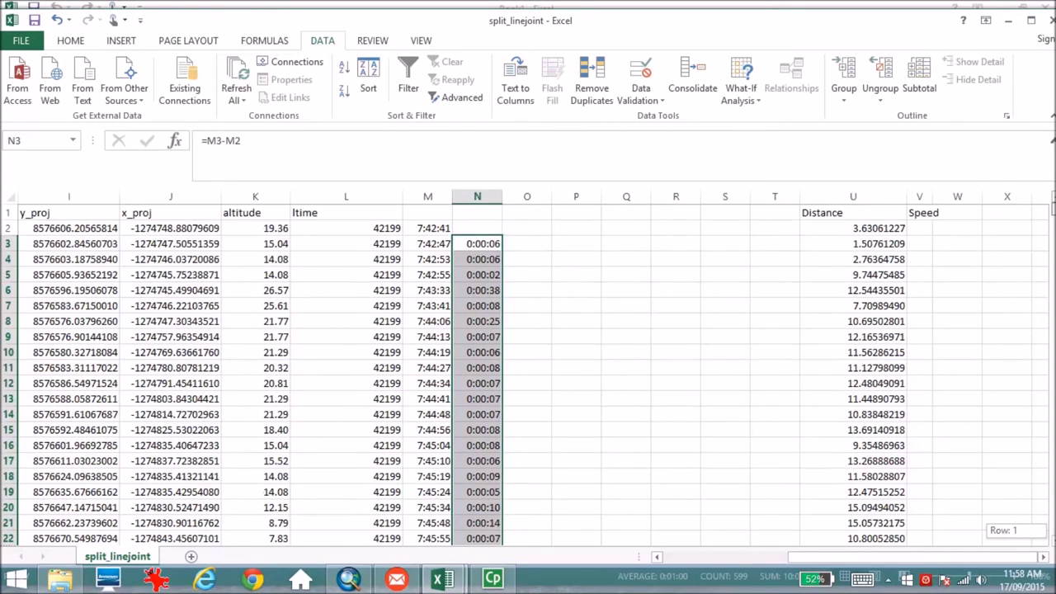
left_click(491, 226)
type("0")
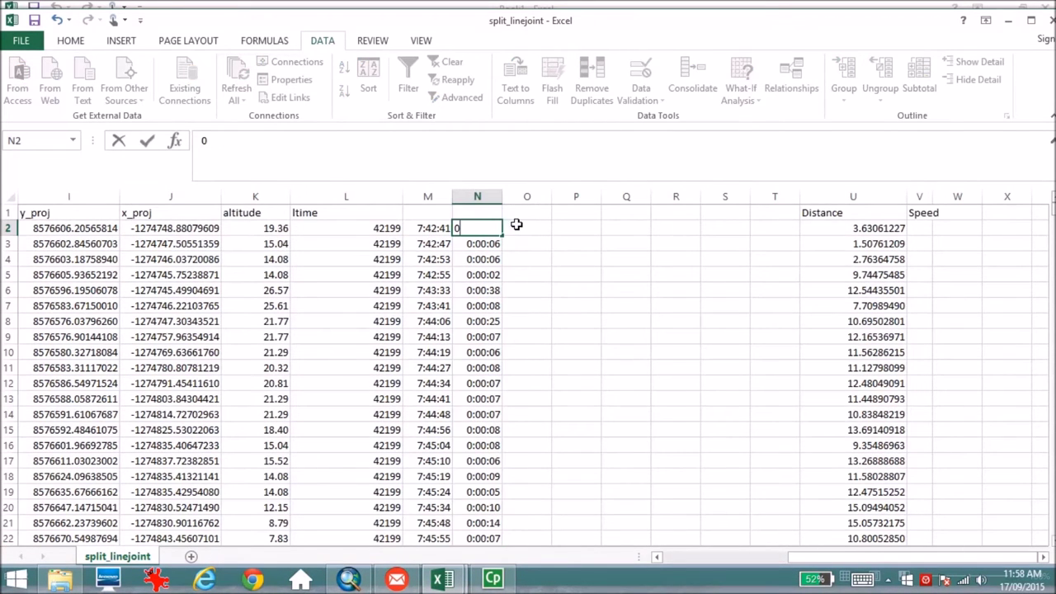
Enter =MINUTE(N2) in O2 and =SECOND(N2) in P2 to extract the minutes and seconds of the time difference.
left_click(531, 228)
type("=minute(")
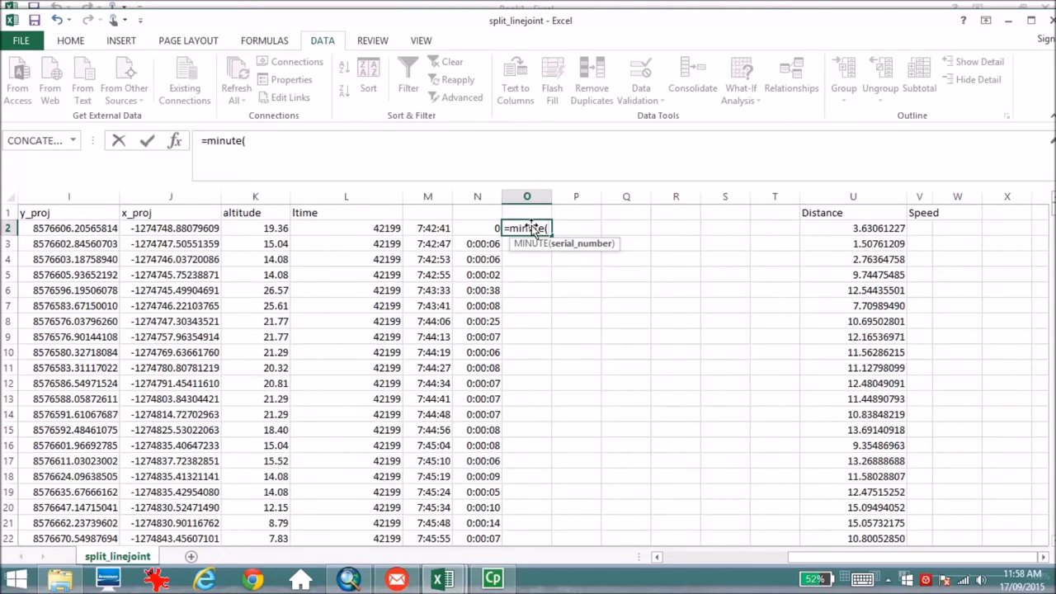
left_click(482, 224)
key("Return")
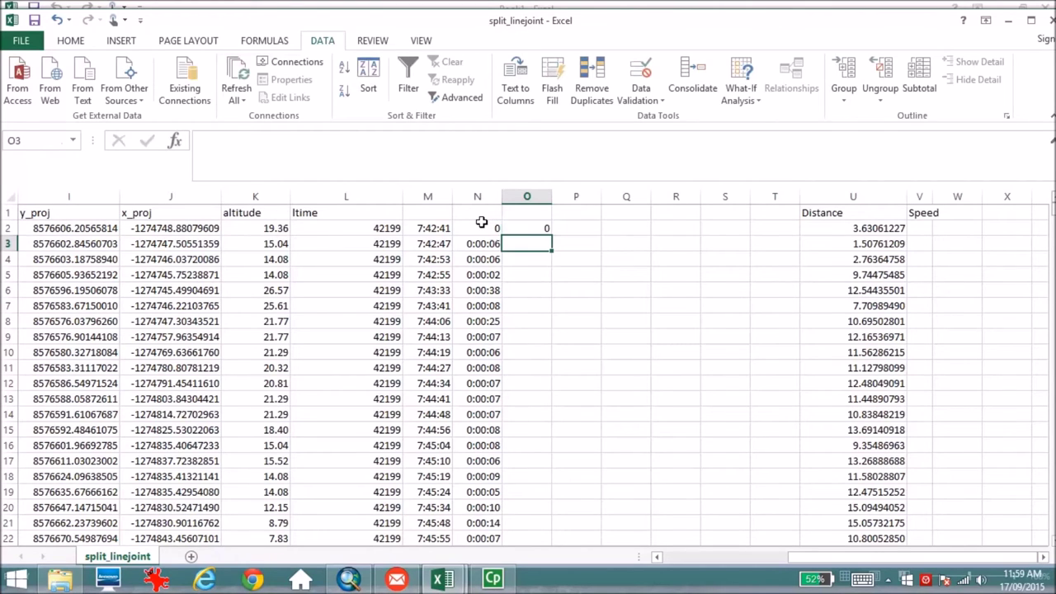
left_click(569, 228)
type("=second(")
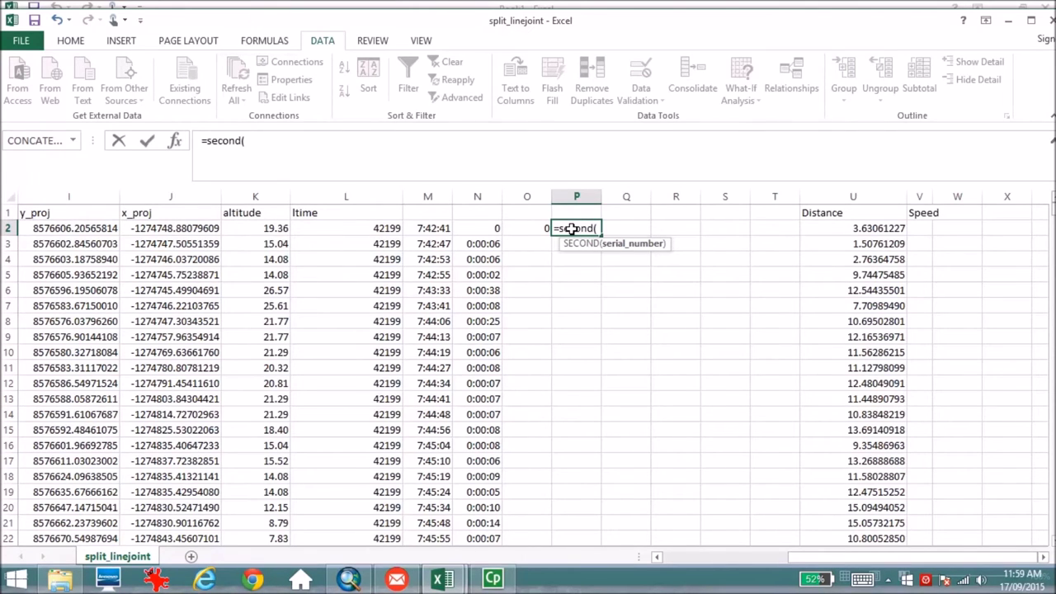
left_click(470, 228)
key("Return")
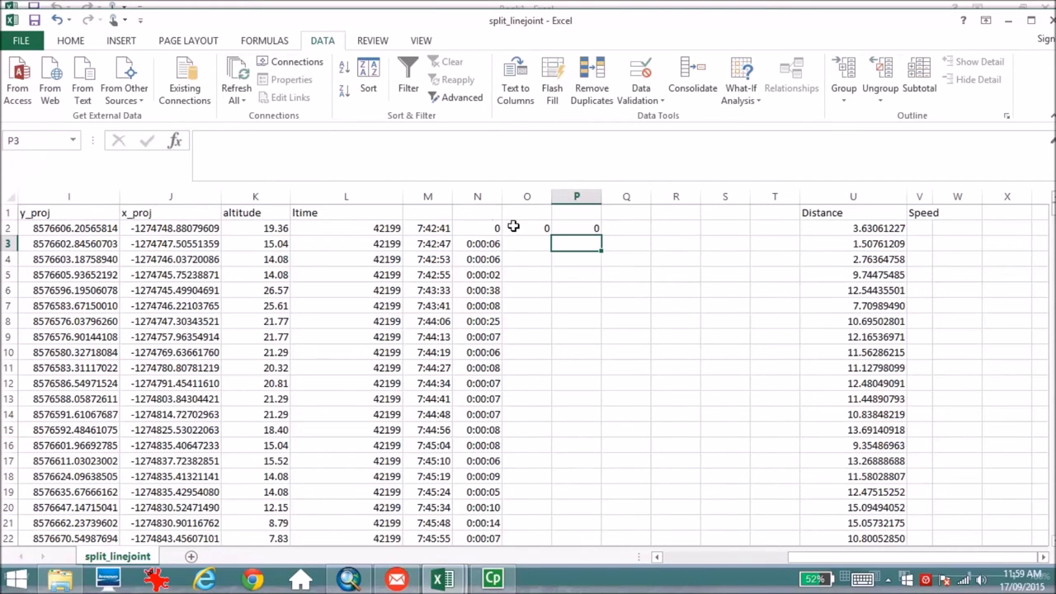
Fill the MINUTE and SECOND formulas in columns O and P down to row 601.
left_click_drag(536, 228, 590, 352)
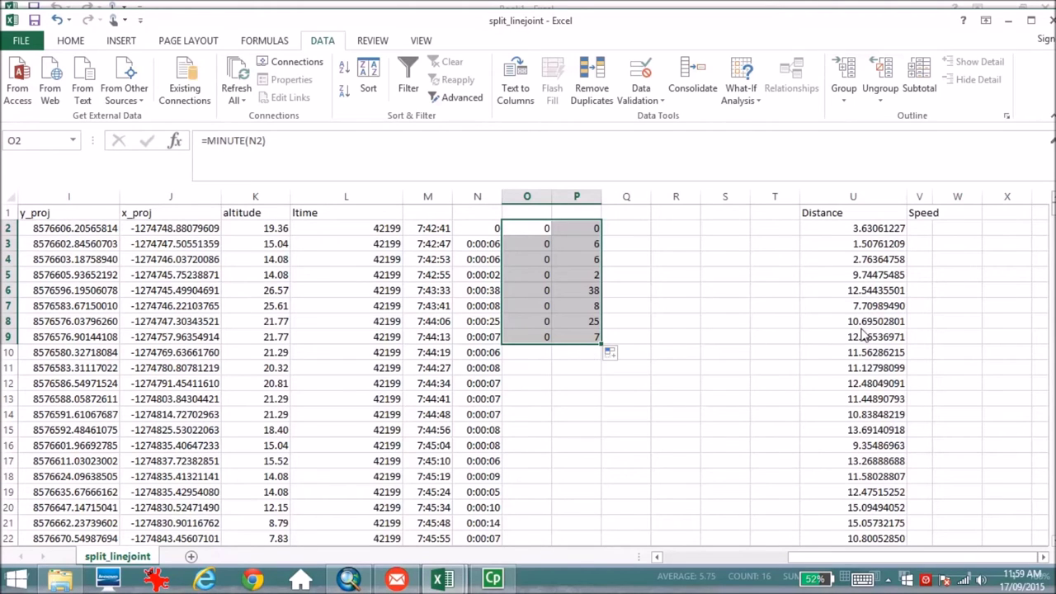
left_click_drag(1053, 207, 1053, 213)
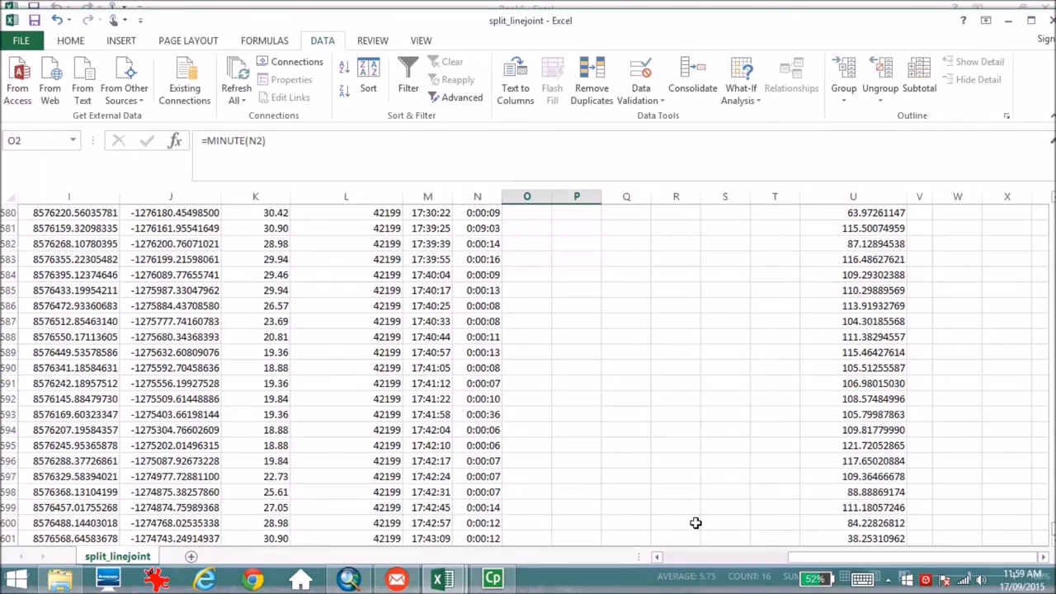
scroll(685, 523, "down", 1)
left_click(577, 491, "shift")
key("ctrl+d")
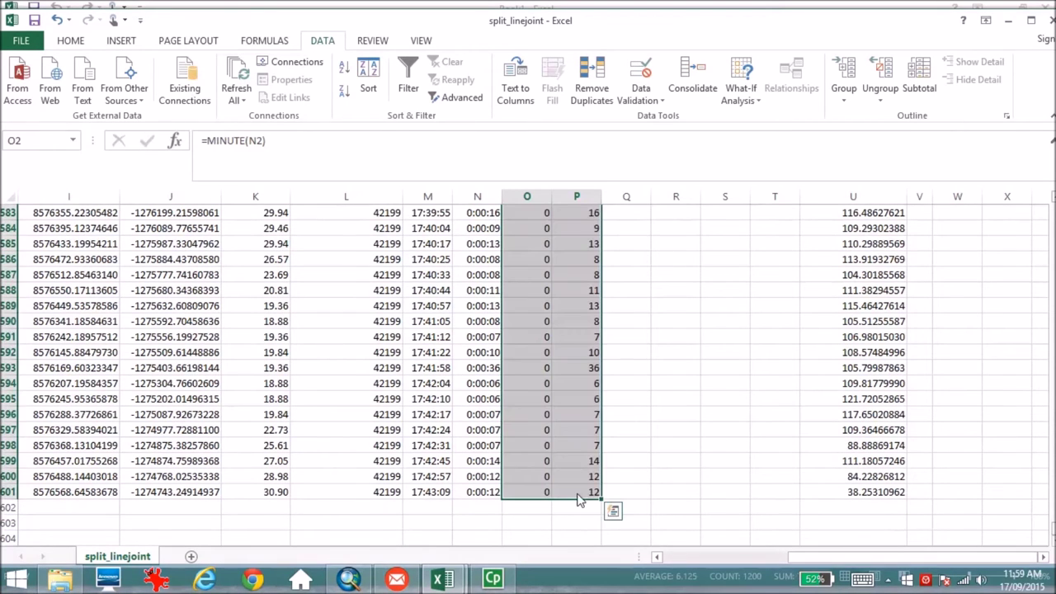
left_click_drag(1053, 532, 1051, 202)
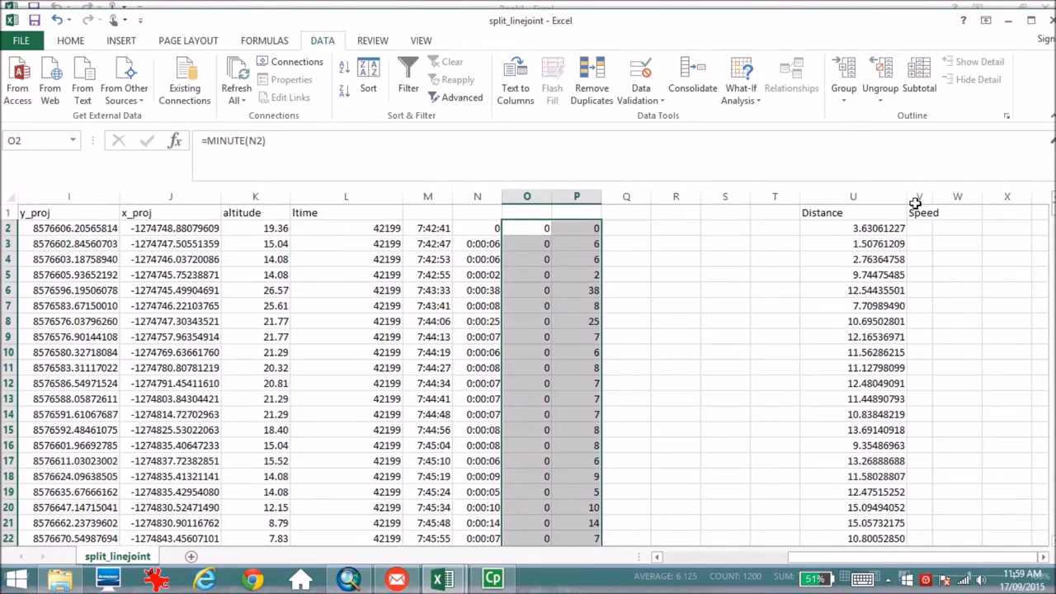
Enter =O2*60+P2 in Q2 to convert the minutes and seconds into total seconds.
left_click(627, 229)
type("=")
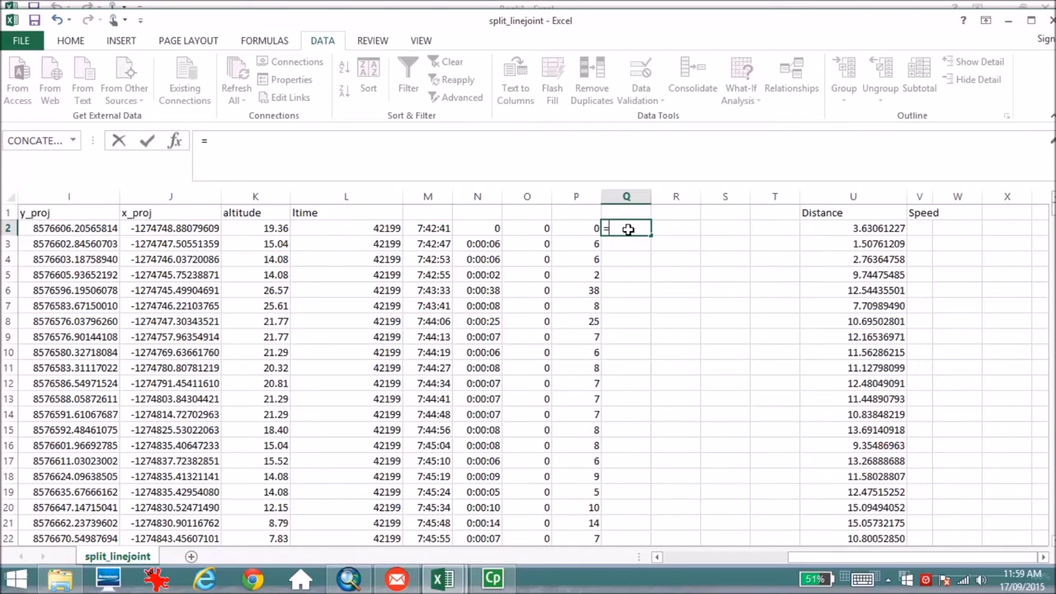
left_click(524, 228)
type("*60+")
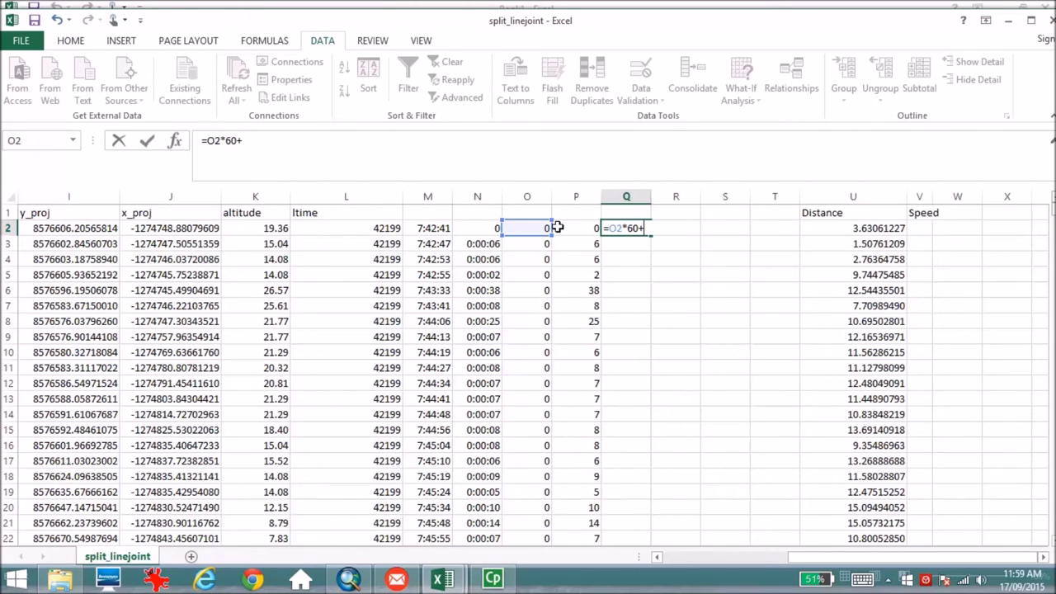
left_click(587, 227)
key("Return")
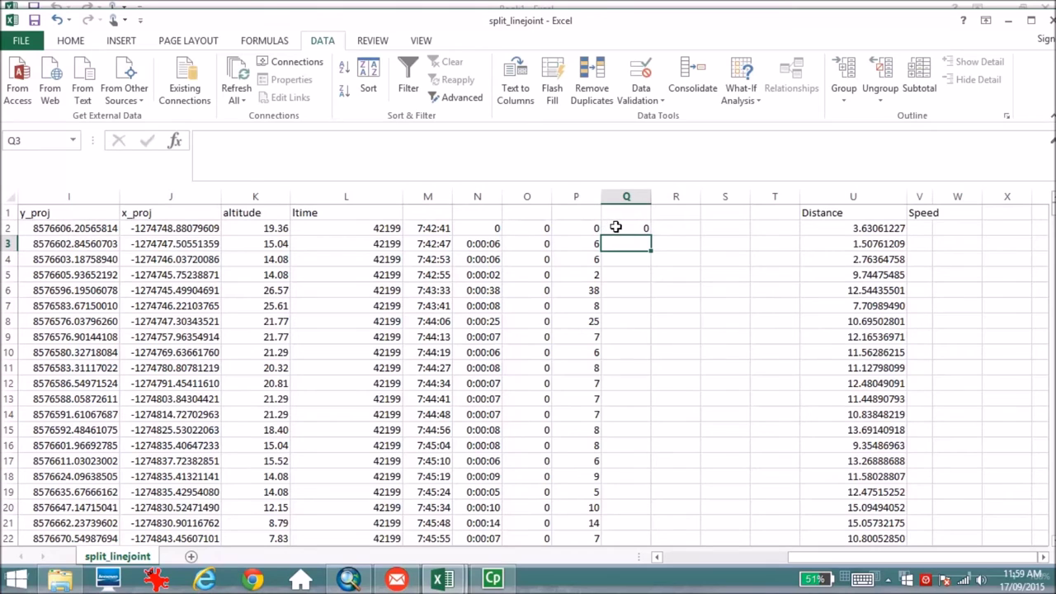
Fill the total-seconds formula from Q2 down column Q to row 601.
left_click(638, 227)
left_click_drag(1053, 218, 1052, 529)
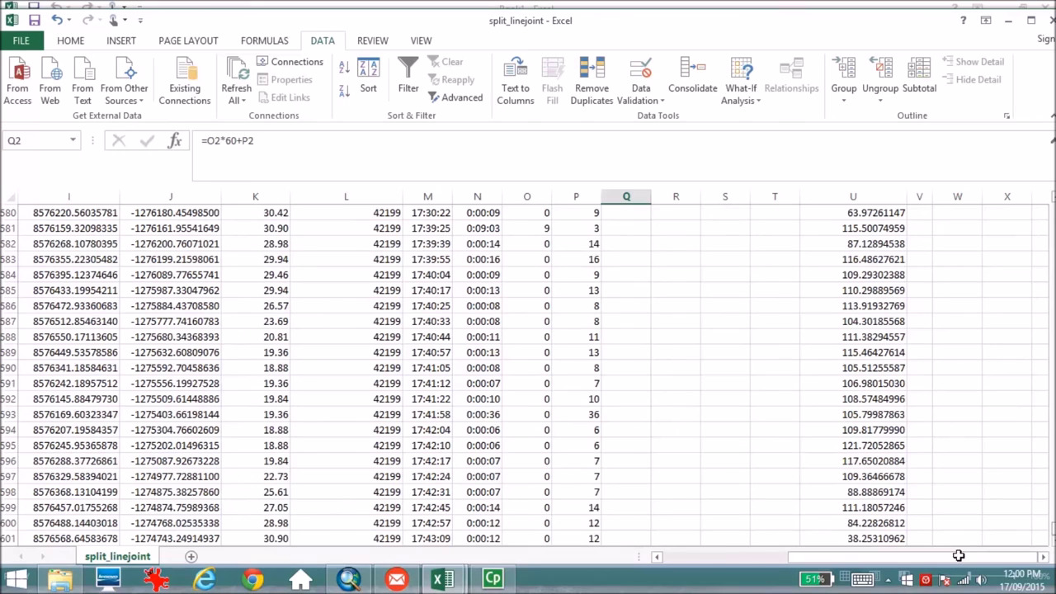
left_click(639, 538, "shift")
key("ctrl+d")
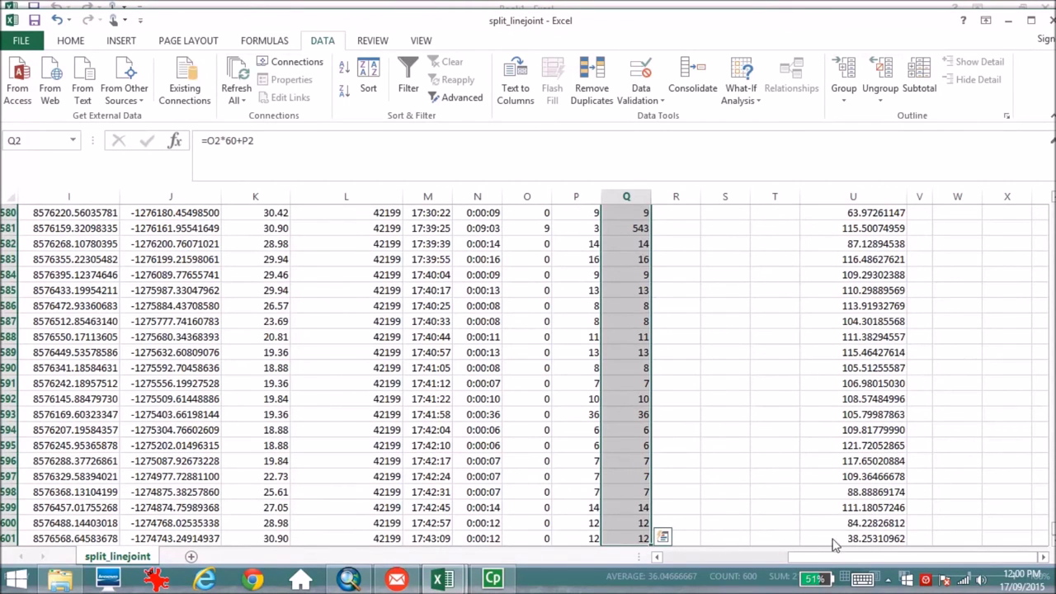
left_click_drag(1053, 531, 1052, 206)
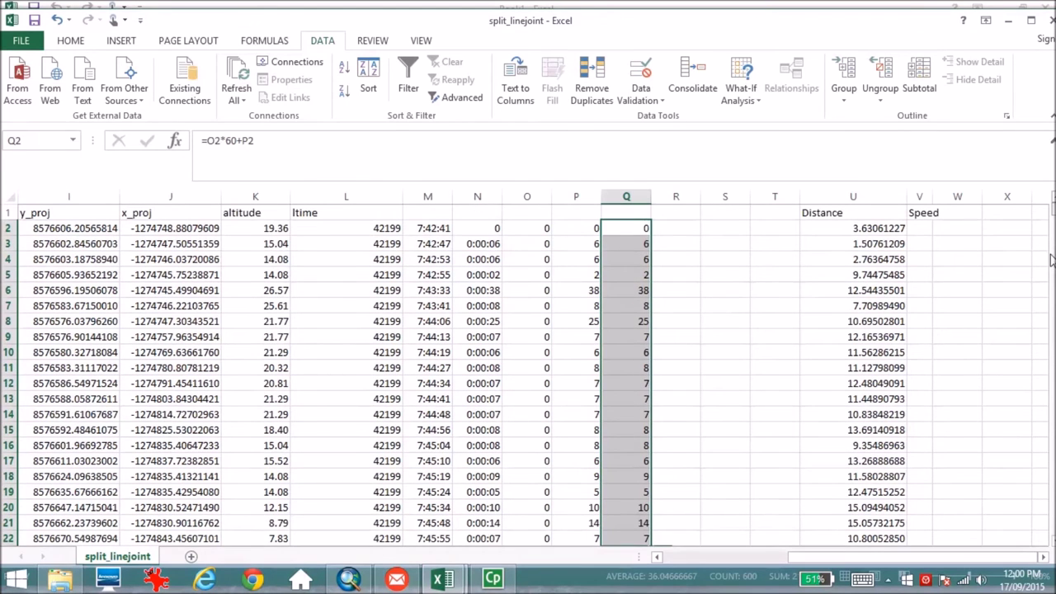
Head column Q "Total seconds" and enter the speed formula =U2/1000/Q2*60*60 in V2.
left_click(1046, 557)
left_click(1046, 557)
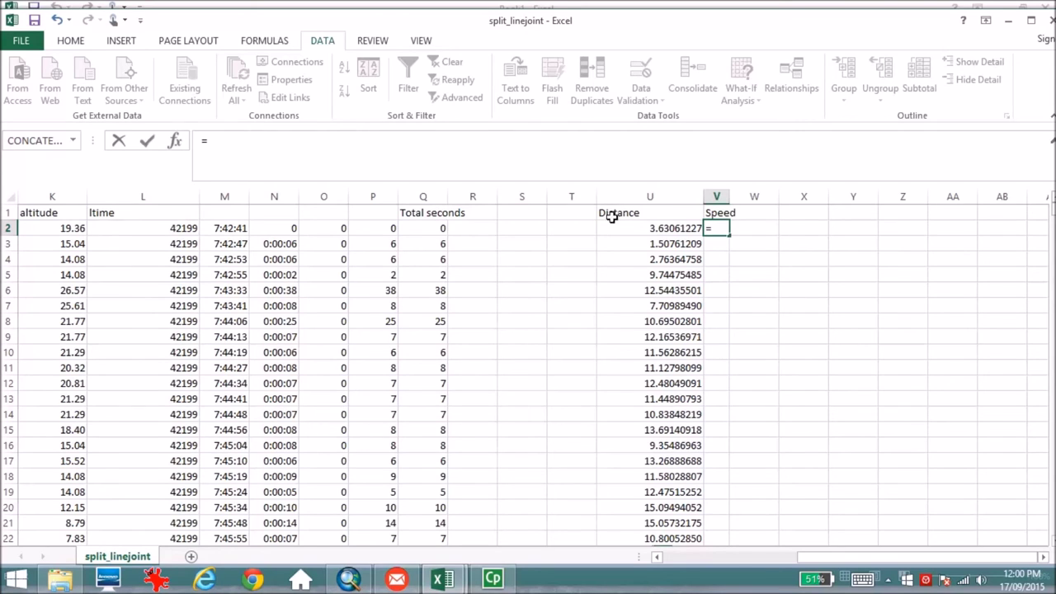
left_click(650, 226)
type("/")
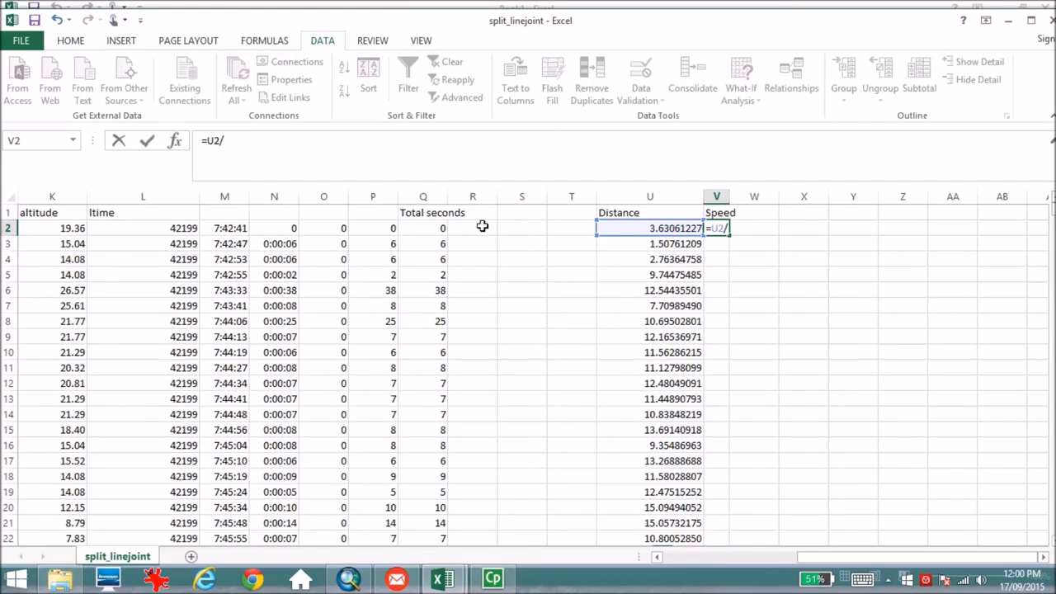
left_click(417, 230)
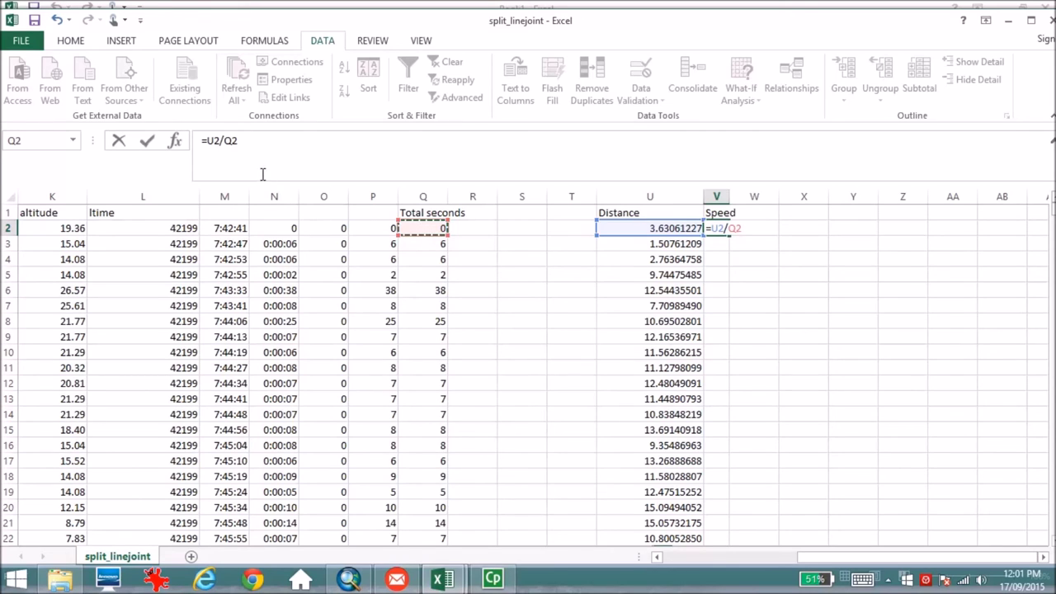
left_click(254, 140)
type("*60*60")
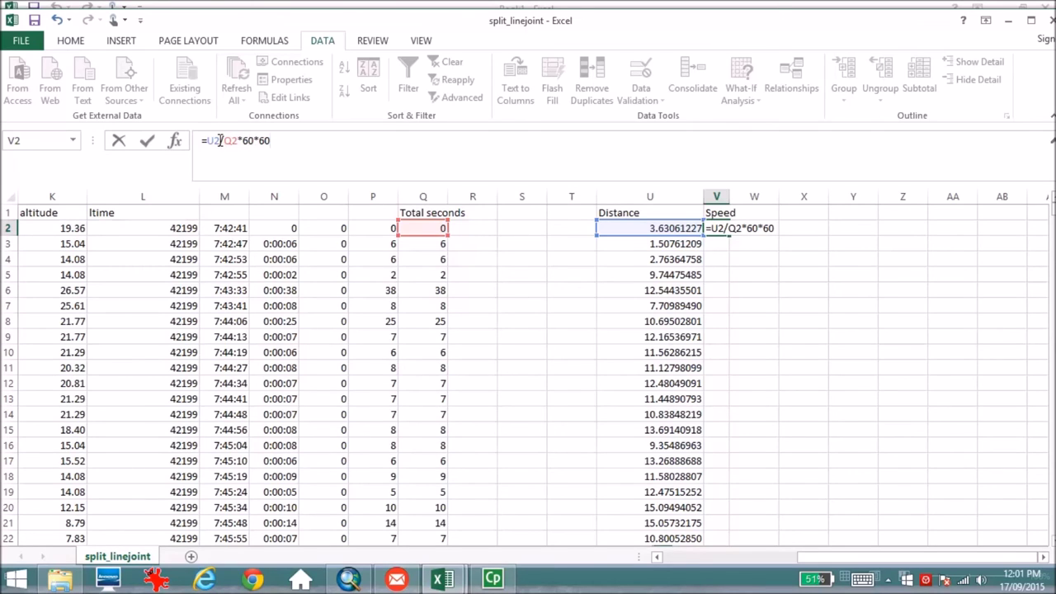
left_click(221, 141)
type("1000/")
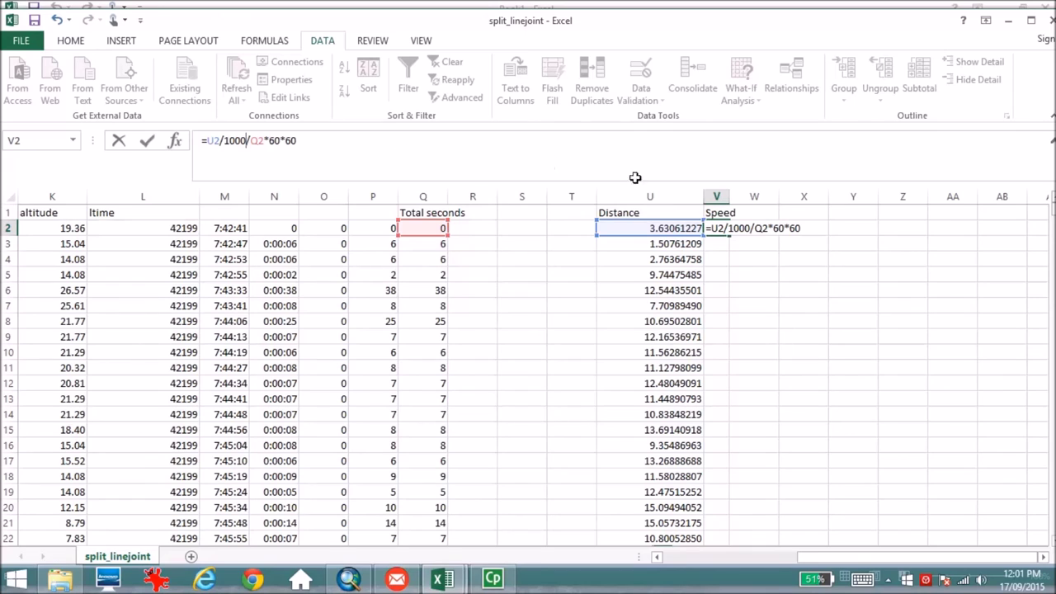
left_click(711, 228)
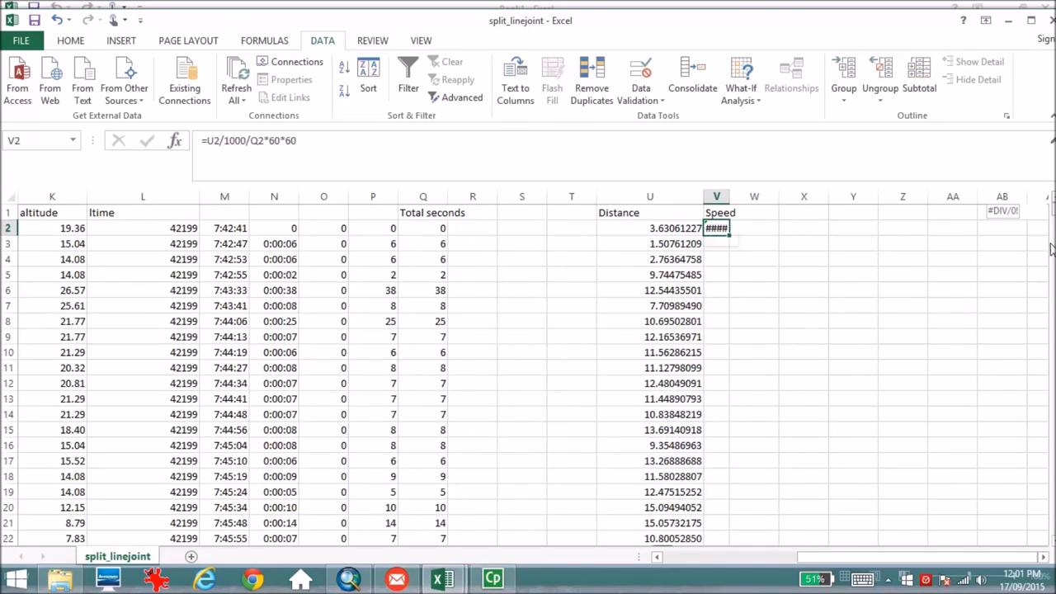
Fill the speed formula from V2 down to row 601 and widen column V slightly.
left_click_drag(1052, 216, 1051, 248)
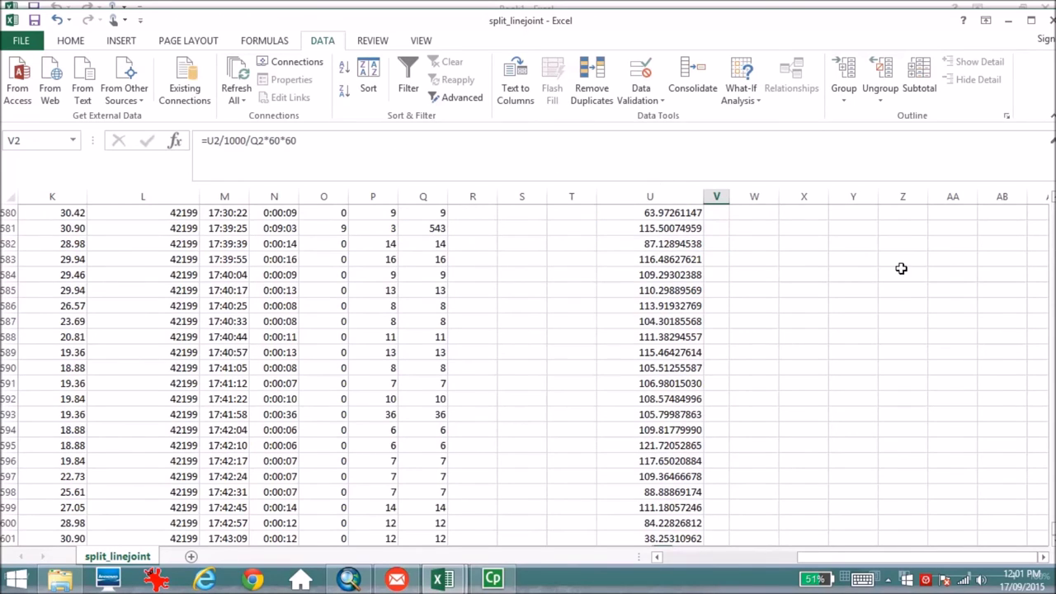
left_click(721, 536, "shift")
key("ctrl+d")
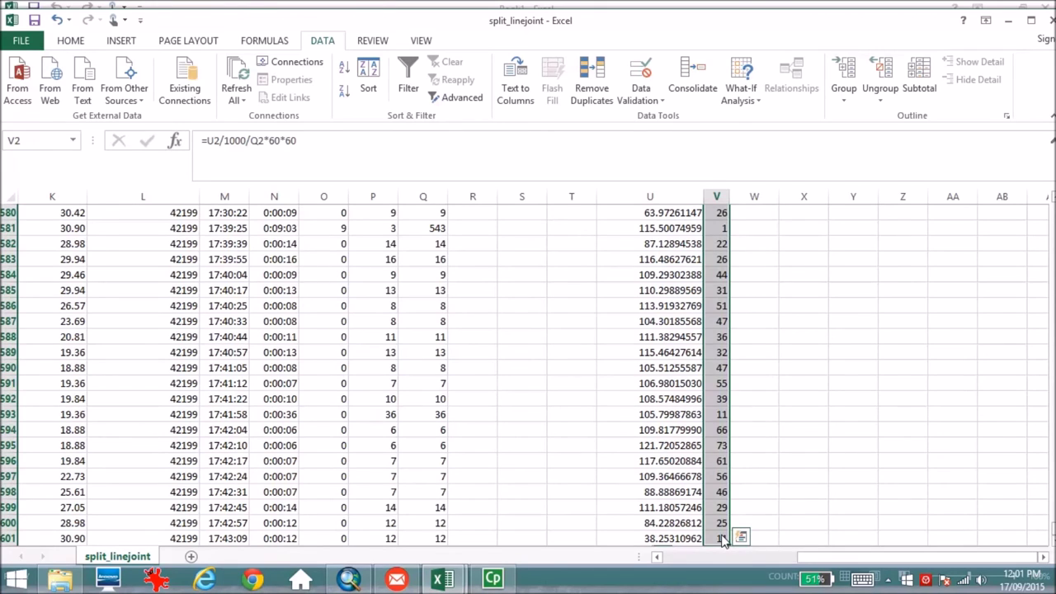
left_click_drag(1051, 536, 1051, 210)
left_click_drag(729, 197, 746, 196)
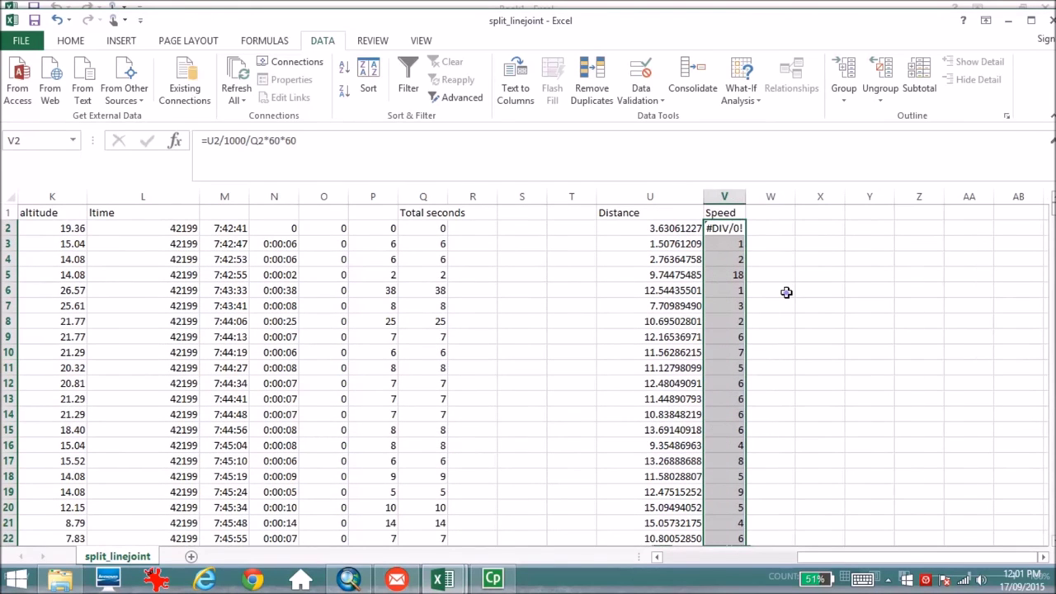
Replace the speed formula in V2 with the value 0.
left_click(782, 291)
left_click(723, 234)
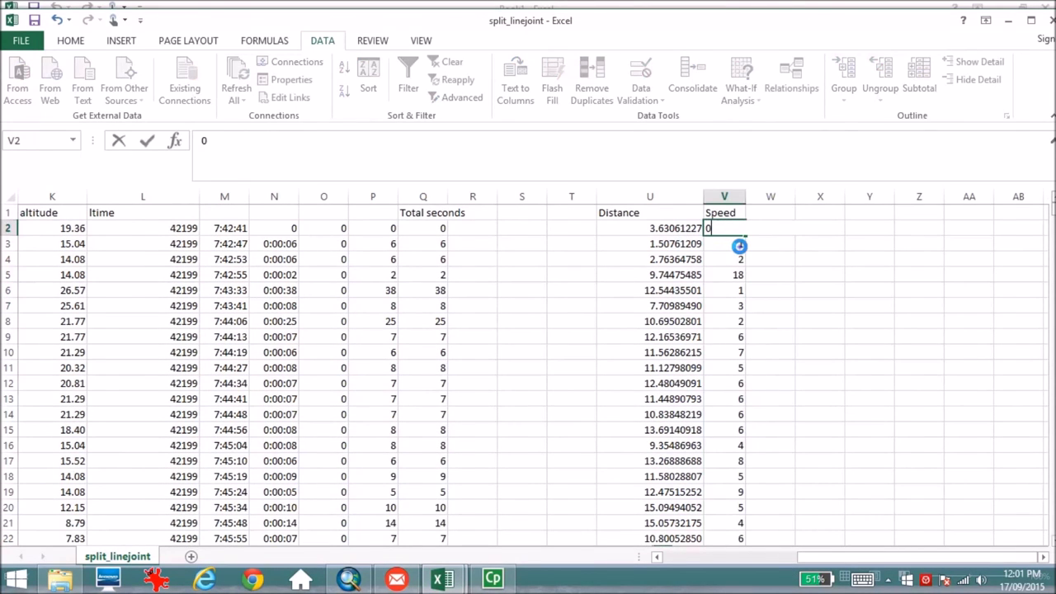
type("0")
key("Return")
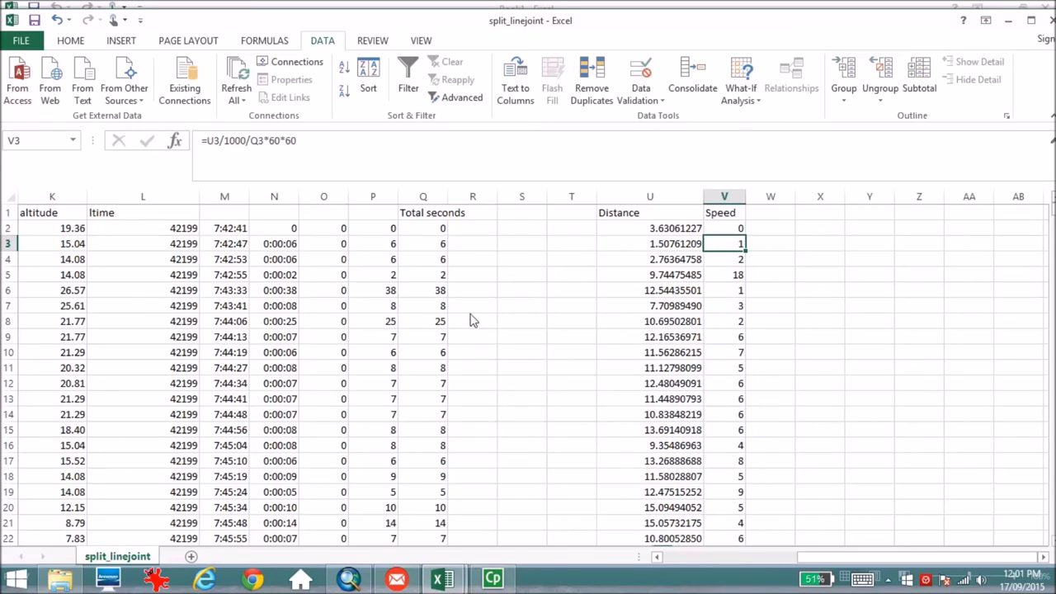
Switch to ArcMap, make the Editor tools available and start an edit session.
left_click(349, 580)
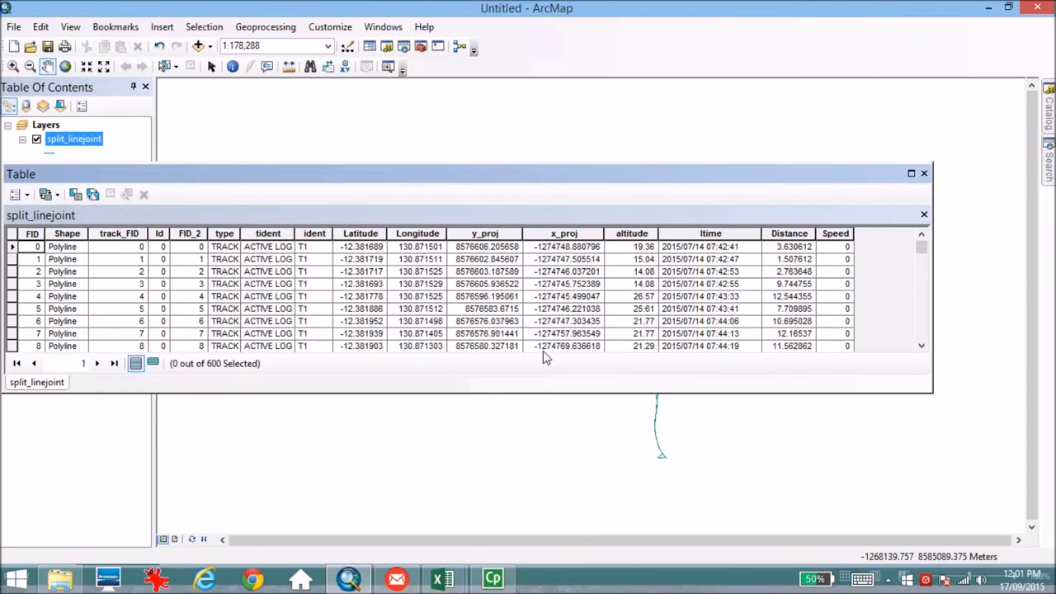
right_click(568, 64)
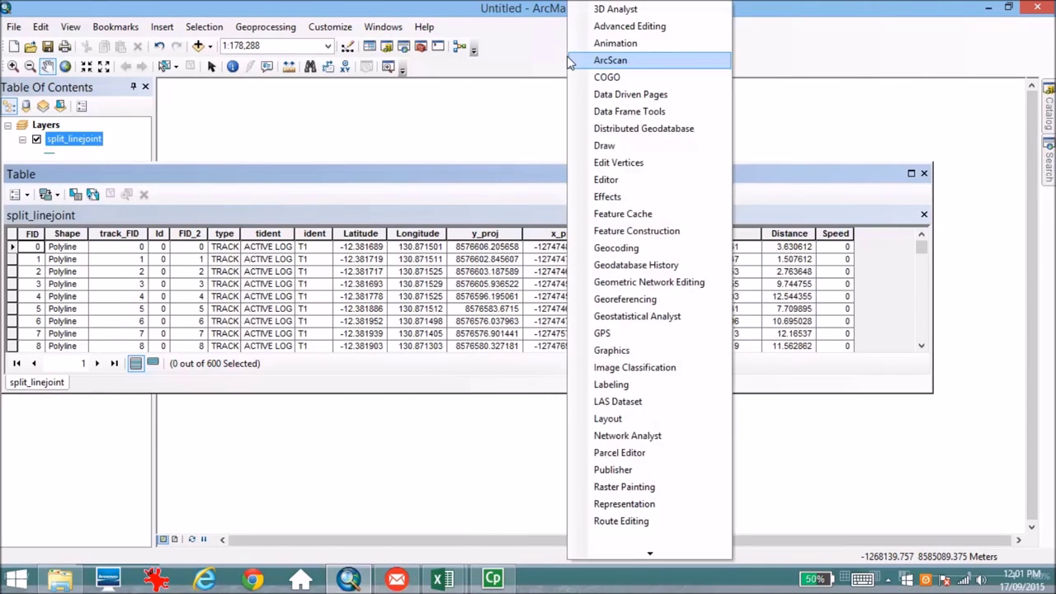
left_click(620, 180)
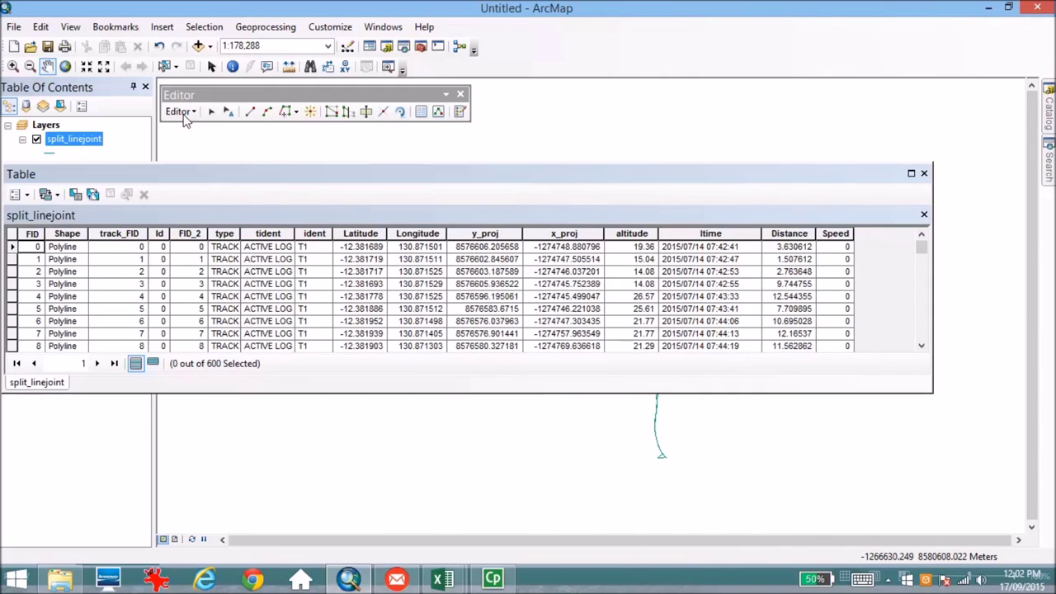
left_click(180, 111)
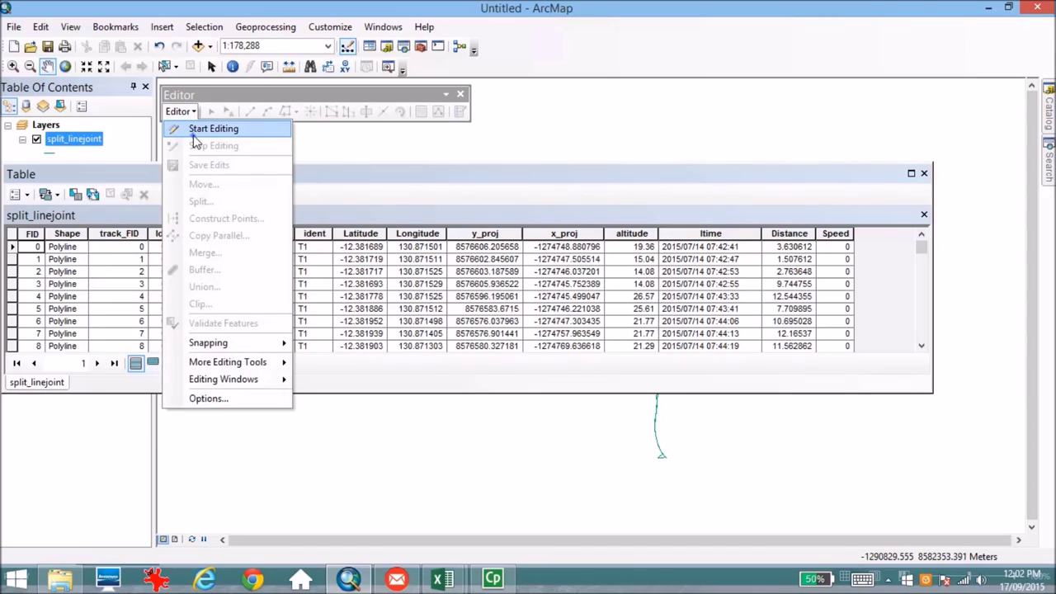
left_click(196, 130)
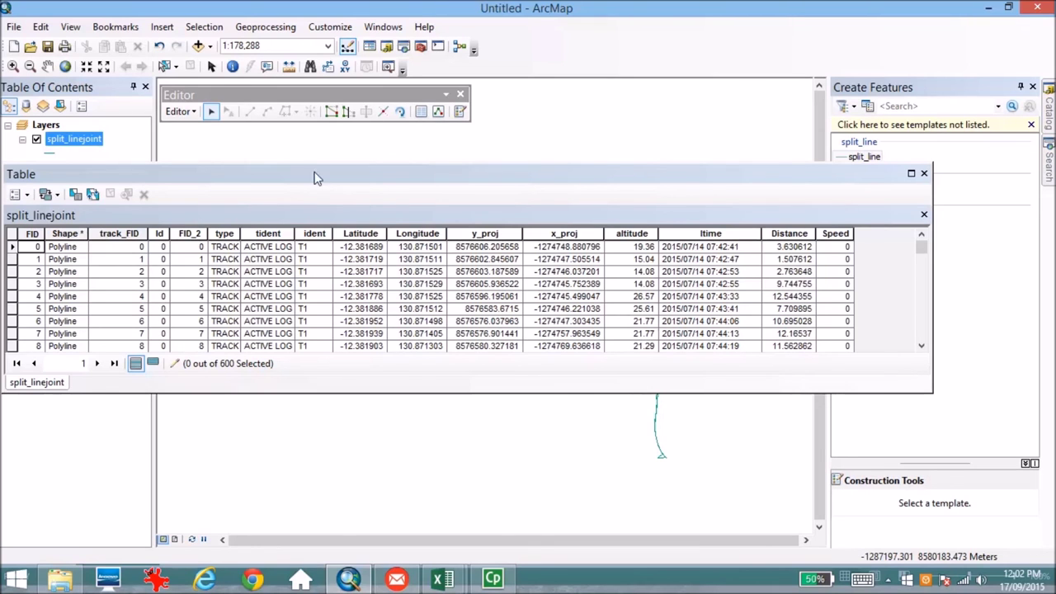
Copy the whole Speed column from the split_linejoint workbook in Excel and paste it into the Speed field of ArcMap's split_linejoint table.
mouse_move(442, 580)
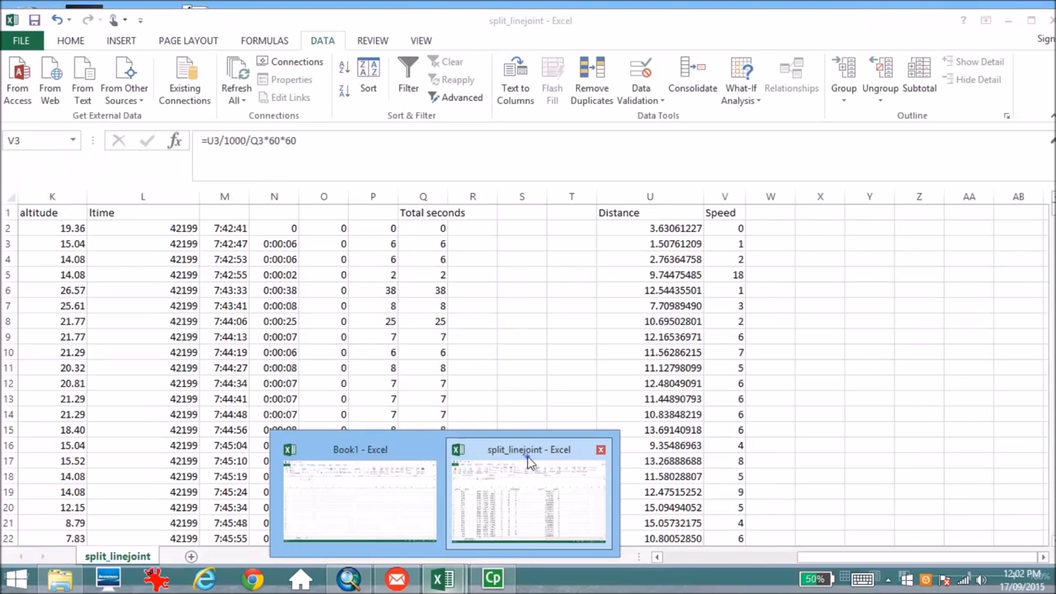
left_click(529, 460)
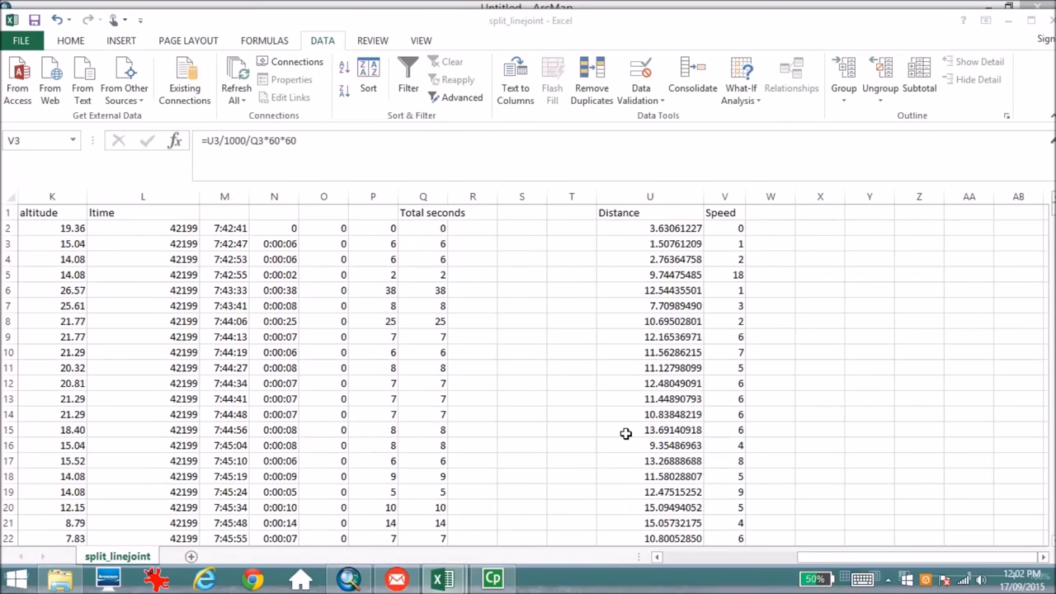
left_click(725, 195)
key("ctrl+c")
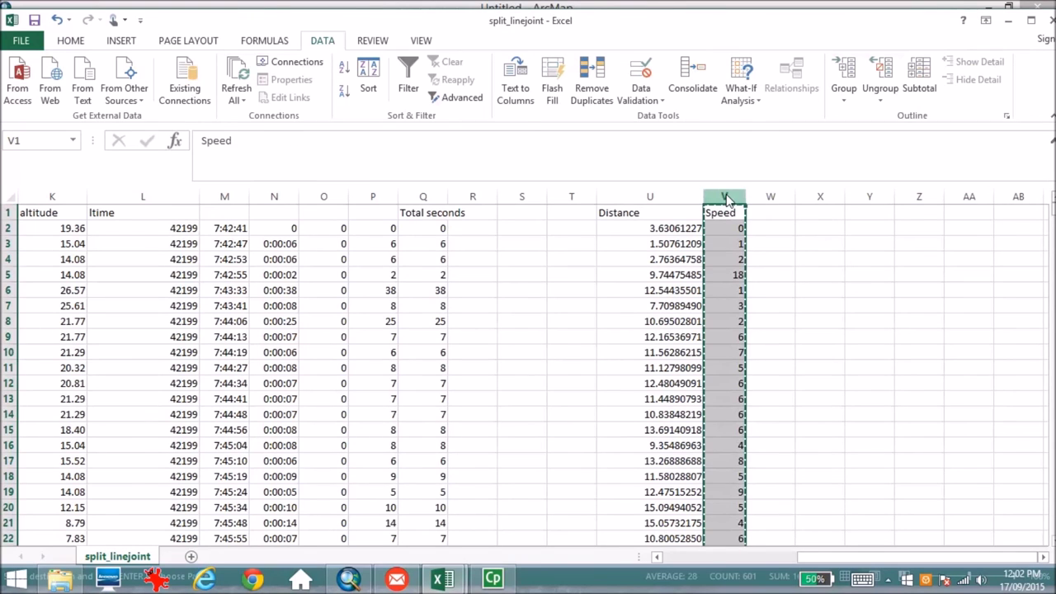
left_click(1009, 23)
left_click(835, 235)
key("ctrl+v")
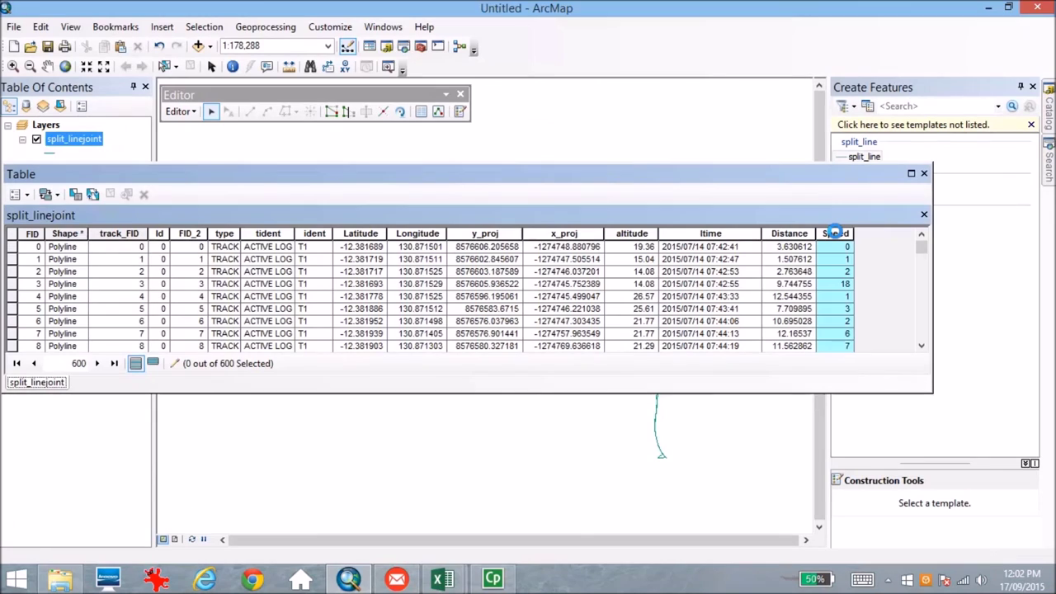